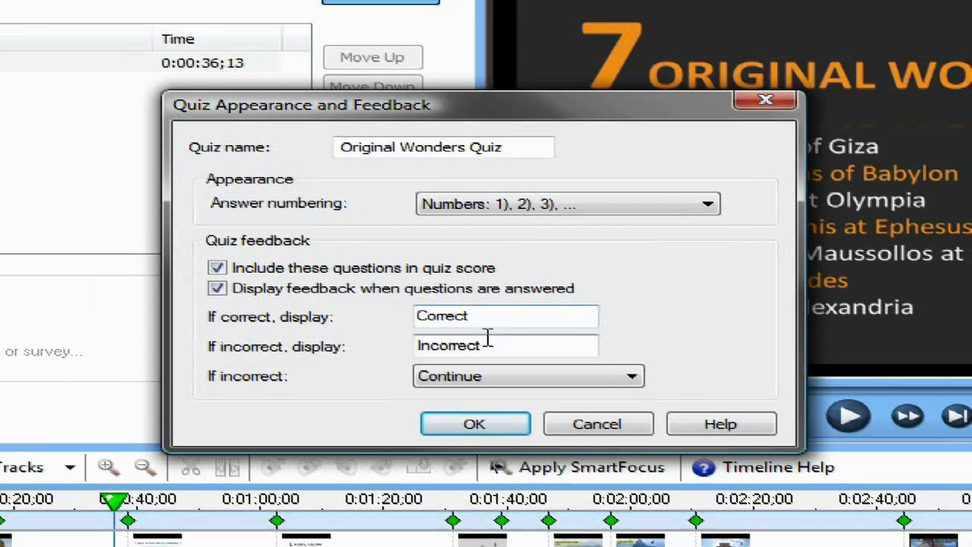
# Change the incorrect-answer feedback text from 'Incorrect' to 'Wrong' and confirm the quiz settings.
pyautogui.moveTo(486, 346); pyautogui.dragTo(406, 347)
pyautogui.write('Wrong')
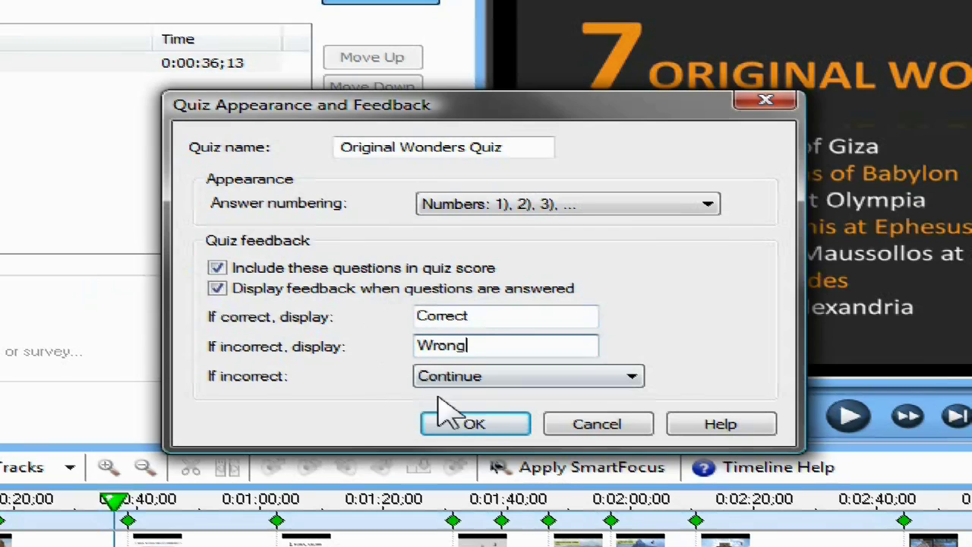
pyautogui.click(473, 426)
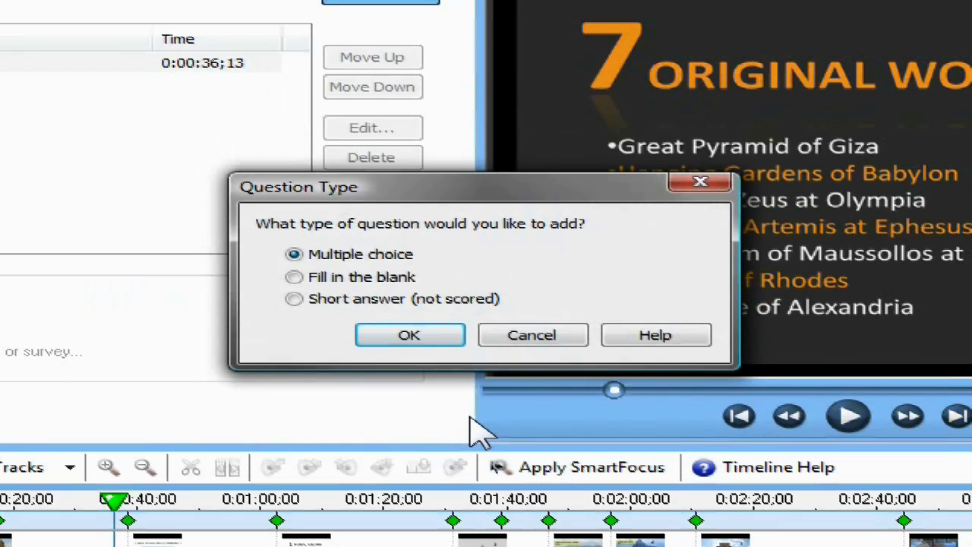
# Add a new Multiple choice question to the quiz.
pyautogui.click(304, 278)
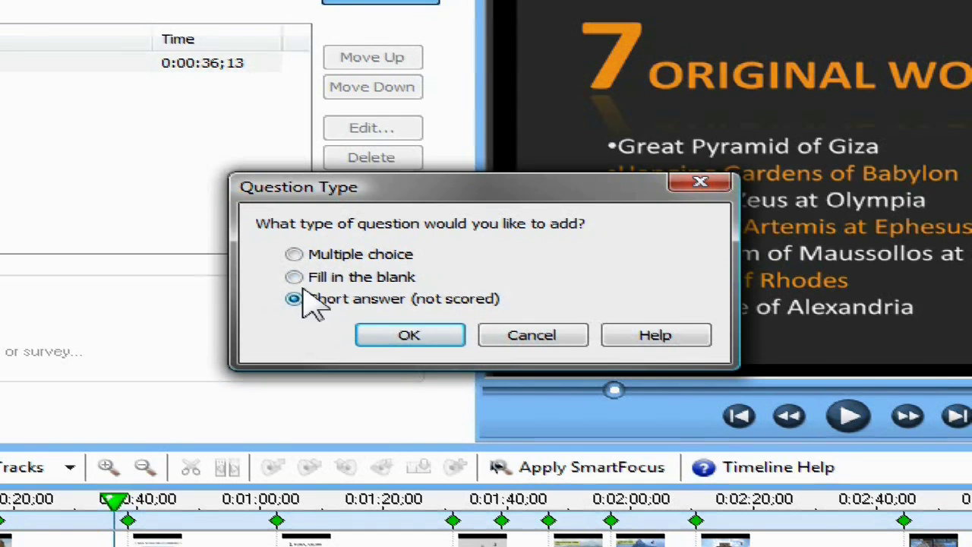
pyautogui.click(302, 258)
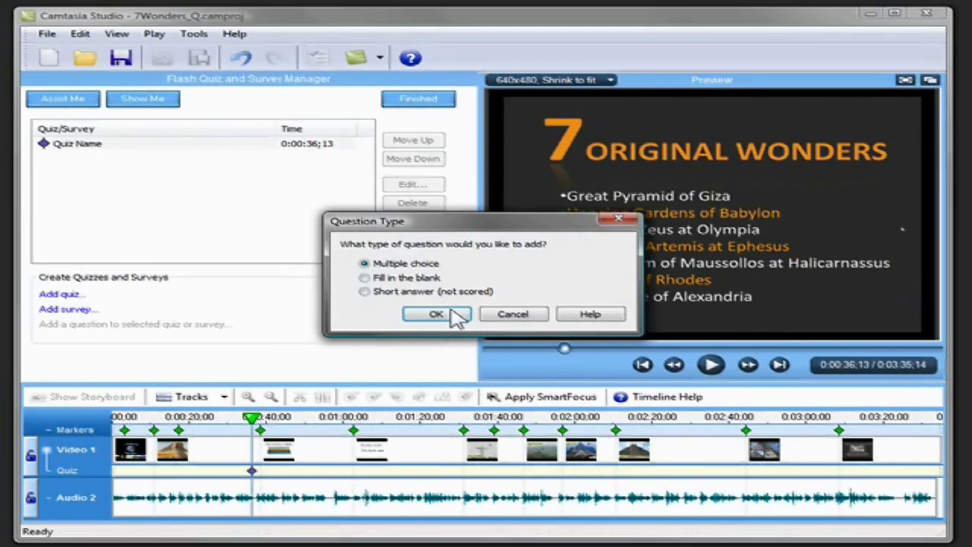
pyautogui.click(410, 335)
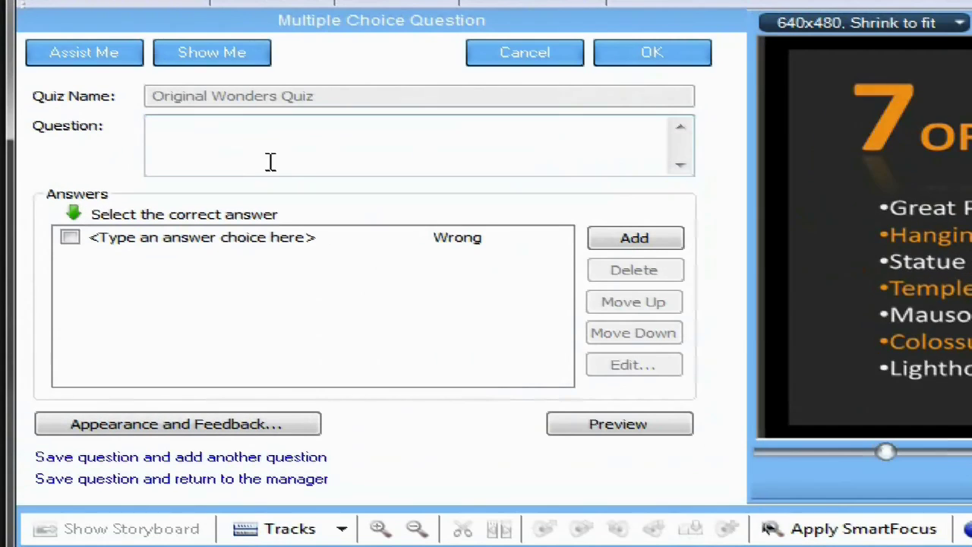
# Write 'Which of the original 7 wonders is still in existence?' with four answers: Giza, Babylon, Zeus, Artemis.
pyautogui.click(271, 161)
pyautogui.write('Which of the origin')
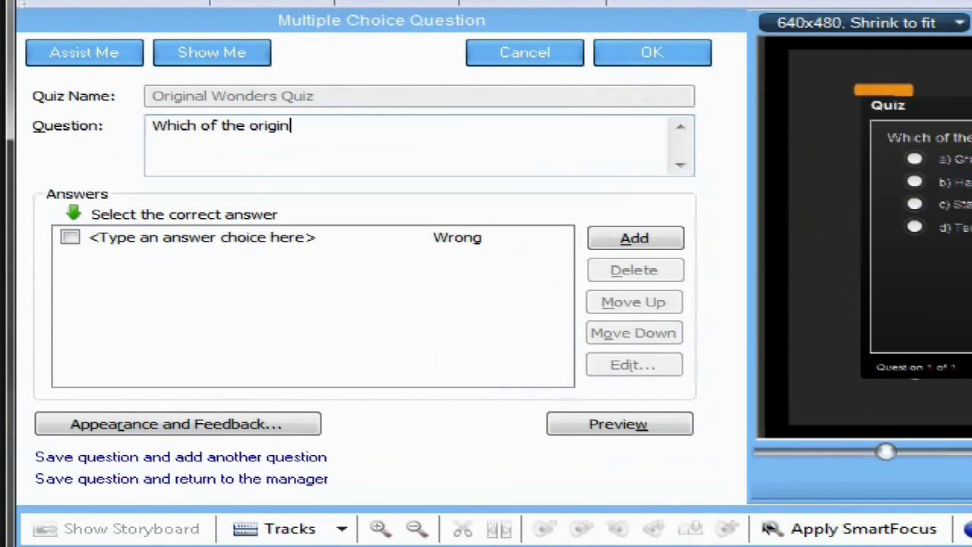
pyautogui.write('al 7 wonders is still in existence?')
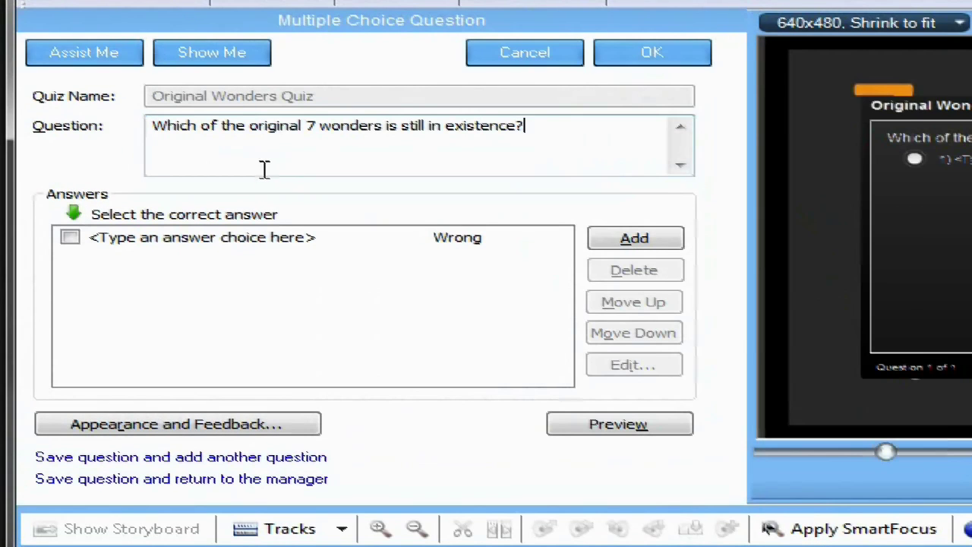
pyautogui.click(196, 242)
pyautogui.write('Great Pyramid of Giza')
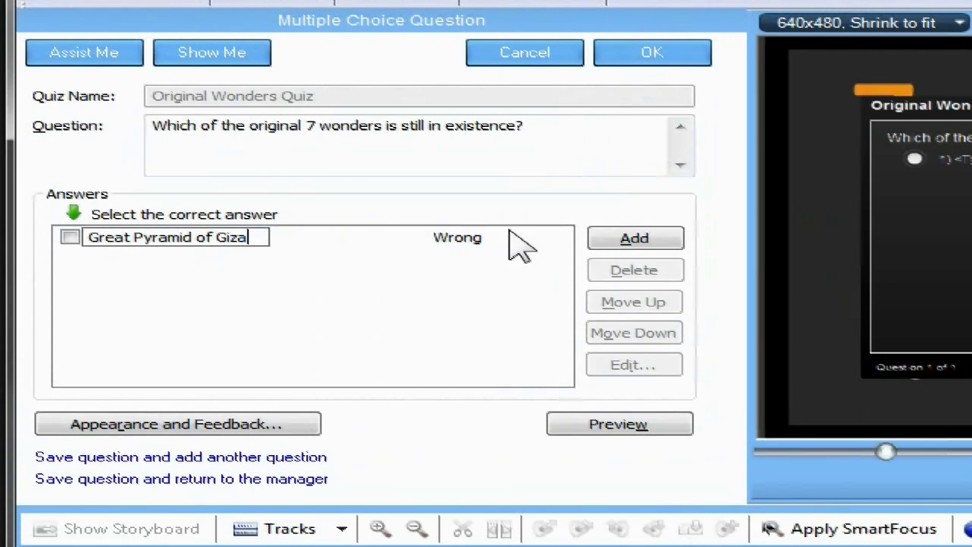
pyautogui.click(617, 241)
pyautogui.write('Hanging Gardens of Babylon')
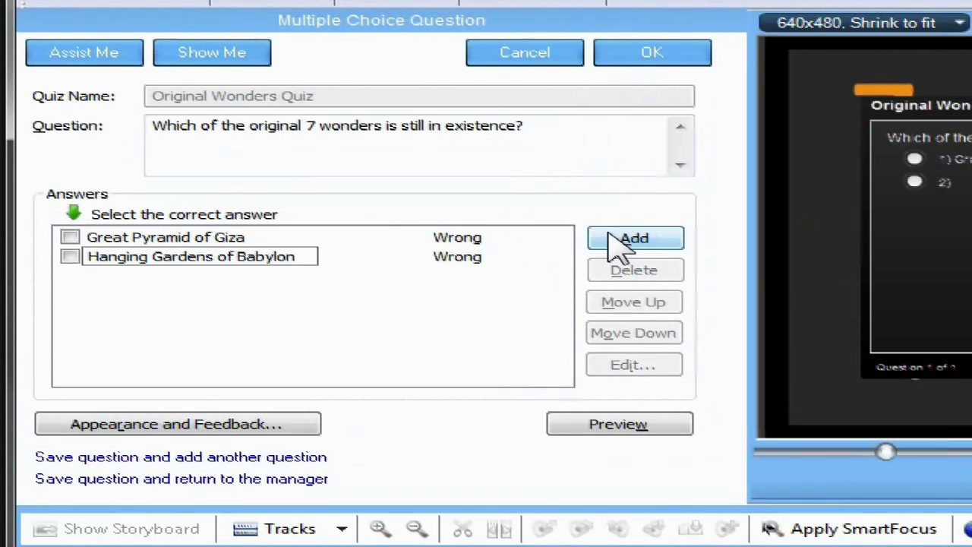
pyautogui.click(615, 242)
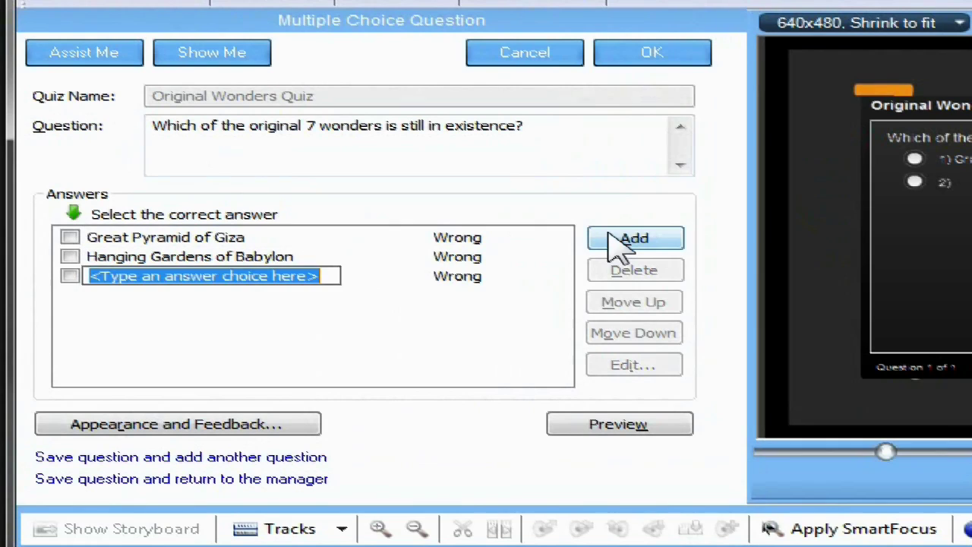
pyautogui.write('Statue of Zeus at Olympia')
pyautogui.click(617, 242)
pyautogui.write('Temple of Artemis at Ephesus')
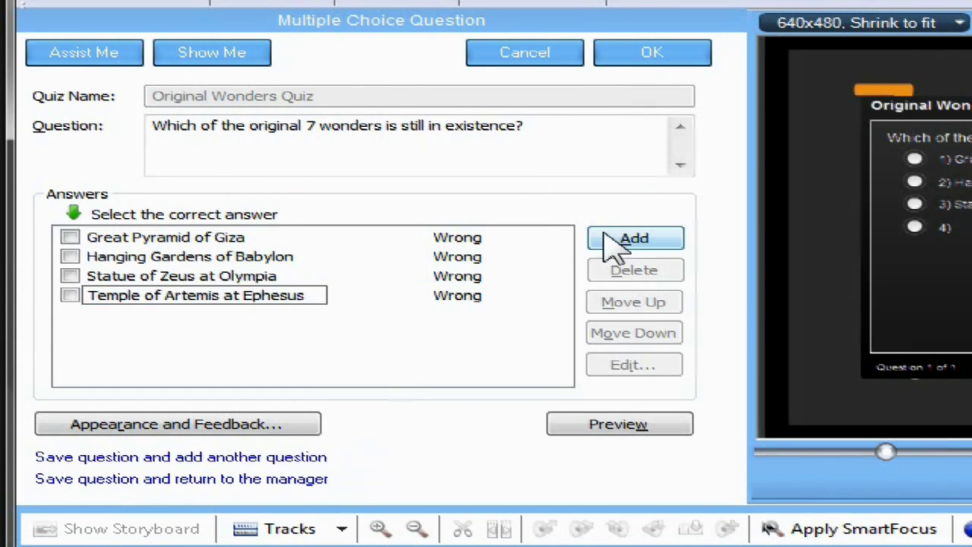
# Mark Great Pyramid of Giza correct and open the Hanging Gardens of Babylon answer details.
pyautogui.click(71, 237)
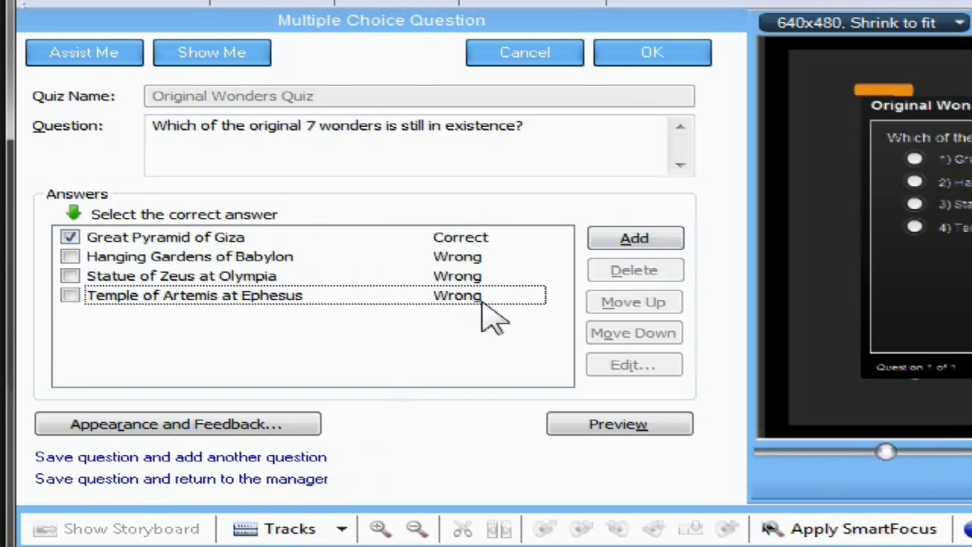
pyautogui.click(456, 266)
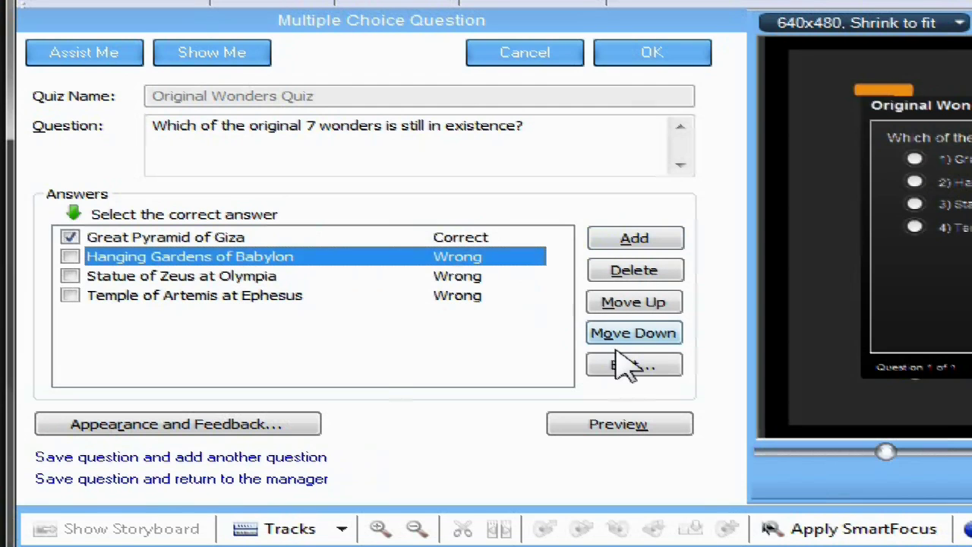
pyautogui.click(630, 366)
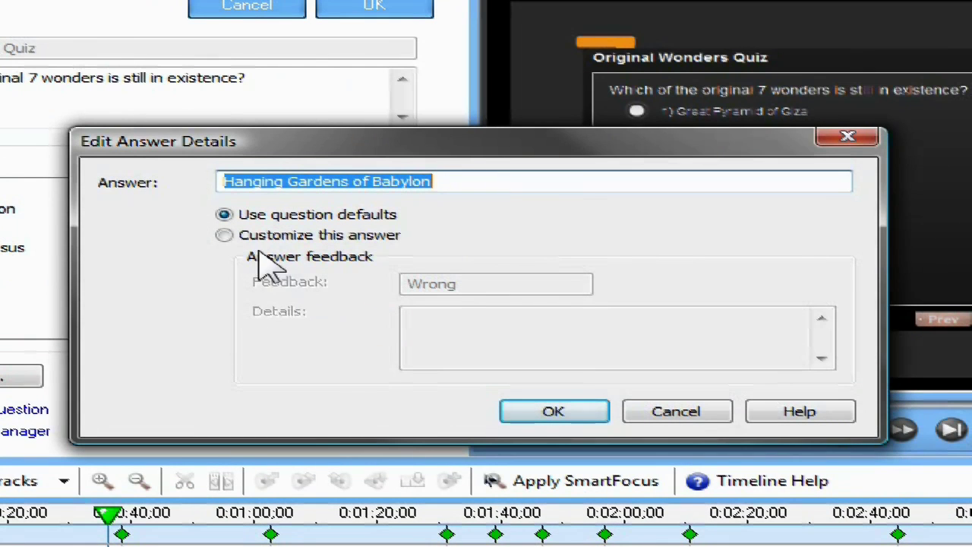
# Customize the Hanging Gardens of Babylon answer feedback with the details 'Try again!'.
pyautogui.click(230, 236)
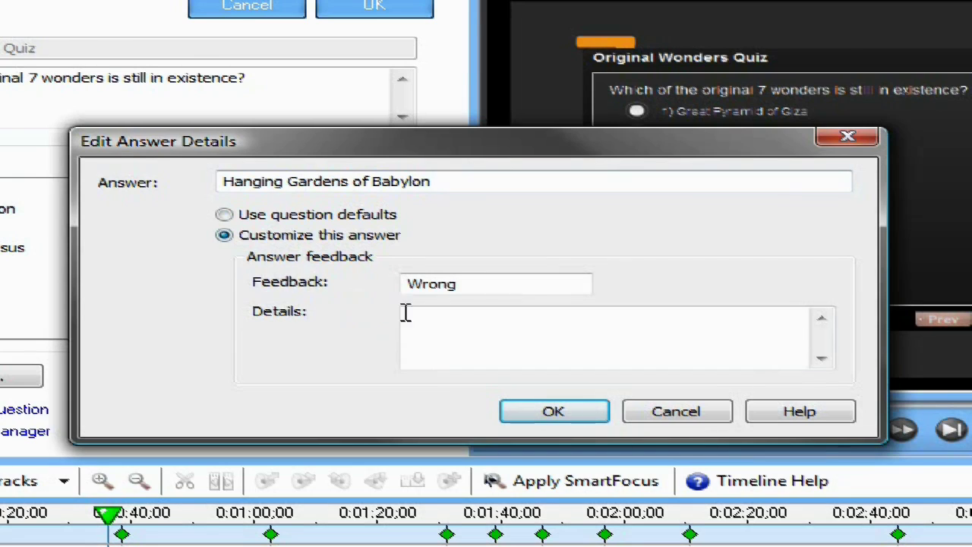
pyautogui.click(423, 321)
pyautogui.write('T')
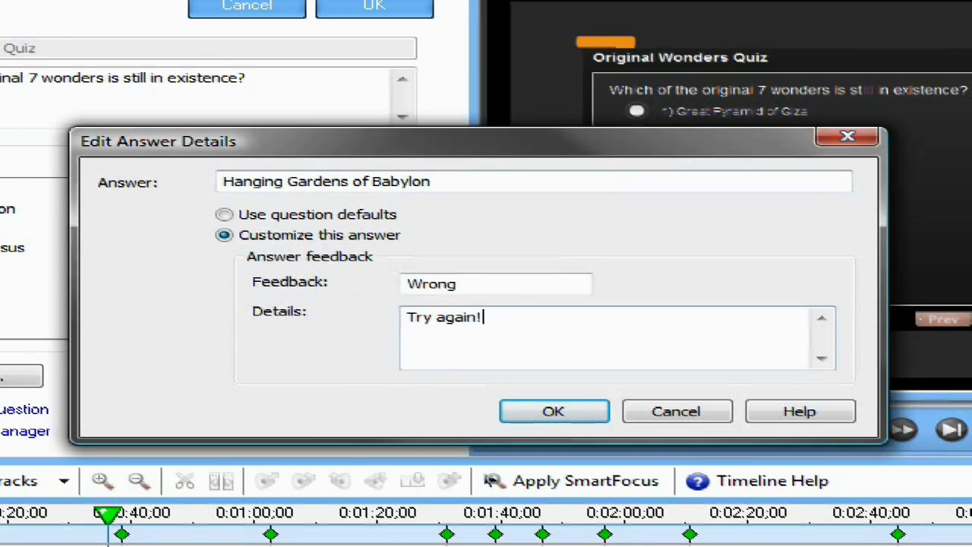
pyautogui.write('ry again!')
pyautogui.click(571, 413)
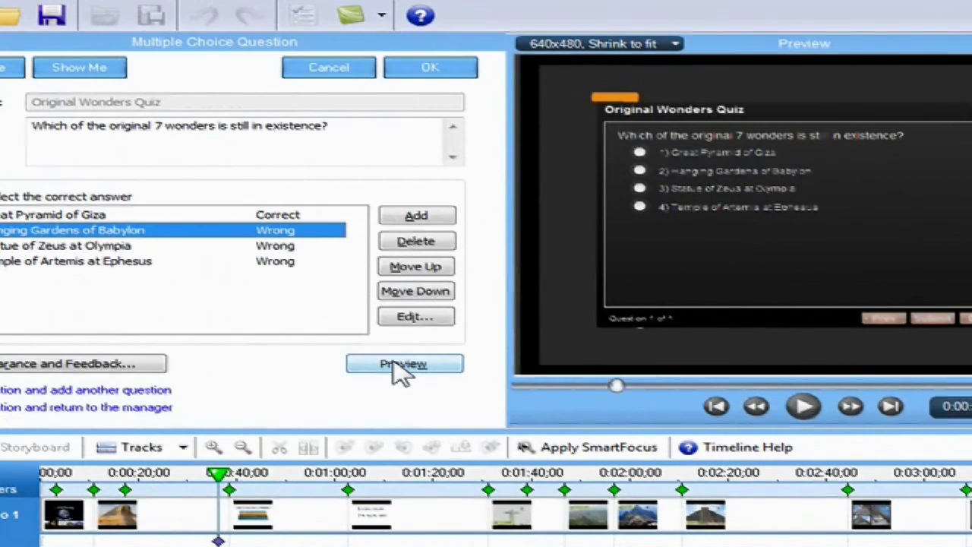
pyautogui.click(401, 370)
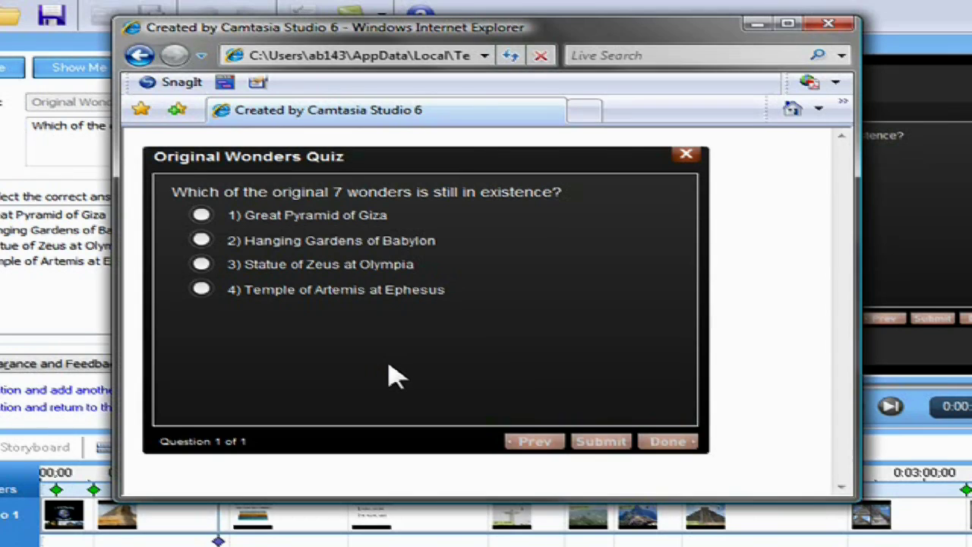
pyautogui.click(201, 215)
pyautogui.click(585, 444)
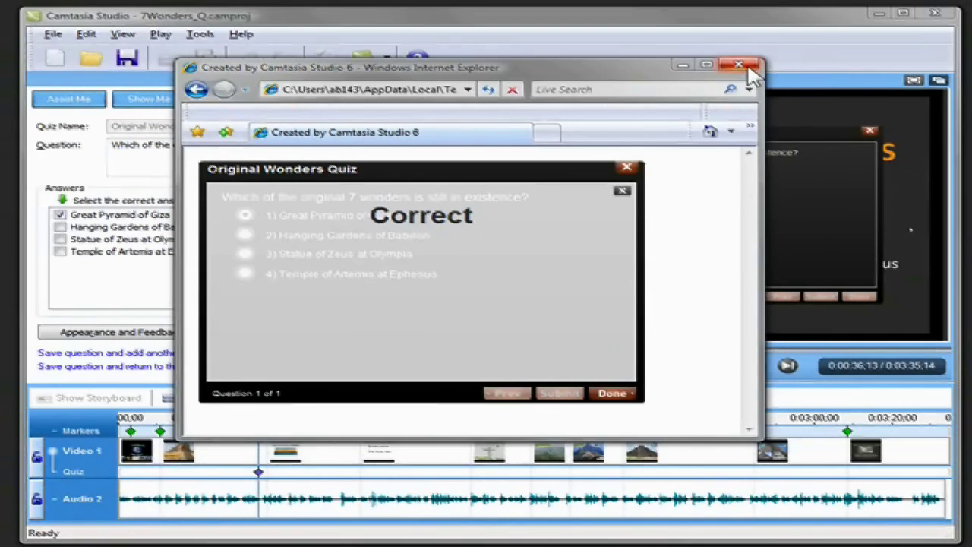
pyautogui.click(796, 44)
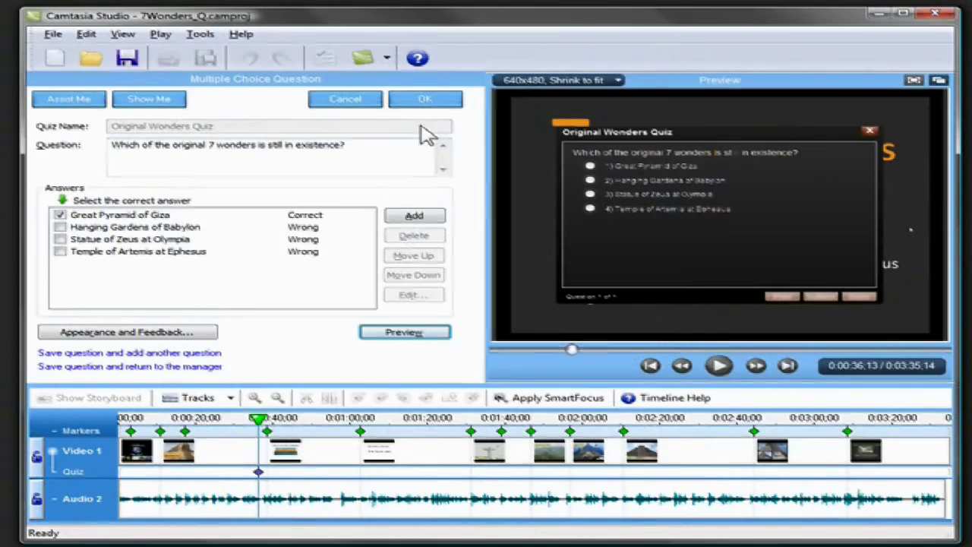
# Save the wonders question to Original Wonders Quiz and add a Fill in the blank question.
pyautogui.click(431, 102)
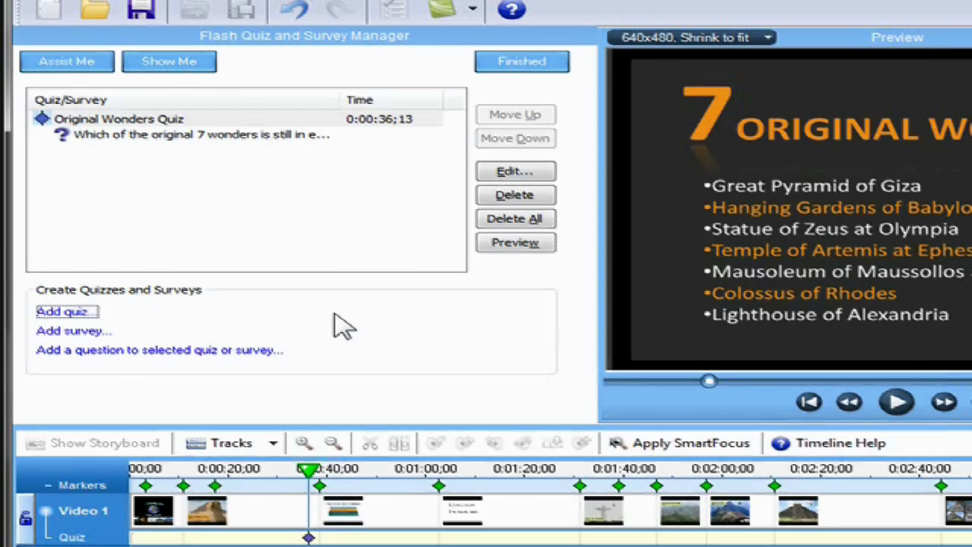
pyautogui.click(190, 356)
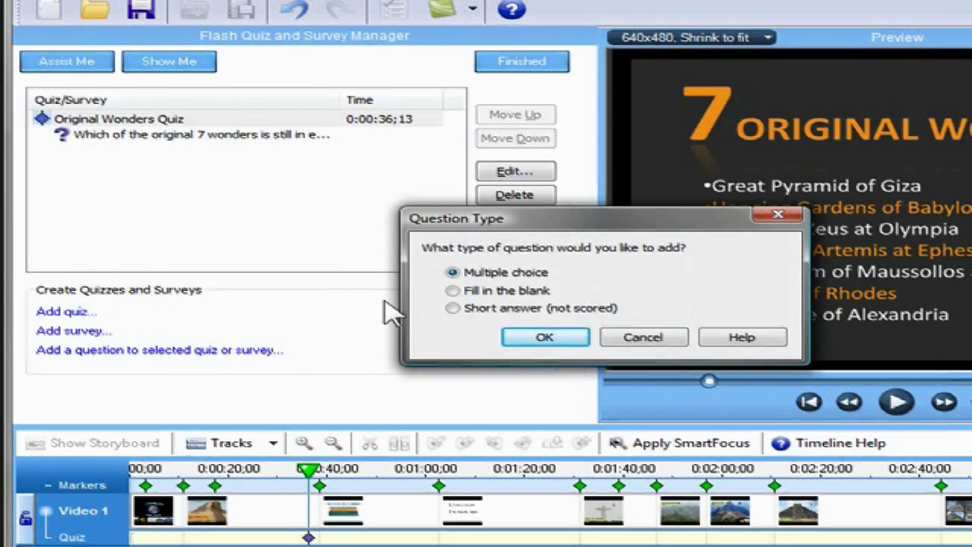
pyautogui.click(453, 292)
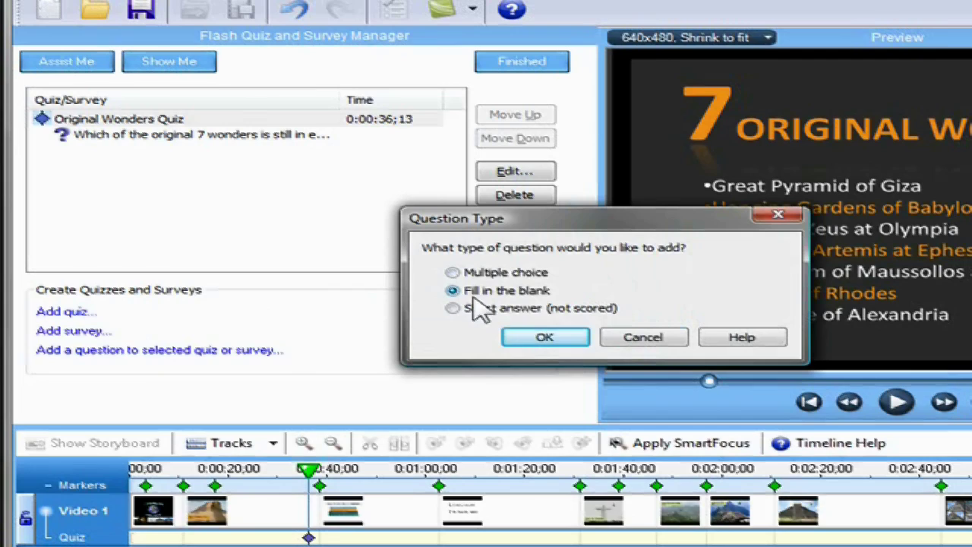
# Write 'Another wonder is the ___ of Alexandria.' accepting Lighthouse and Light house, then preview it.
pyautogui.click(544, 337)
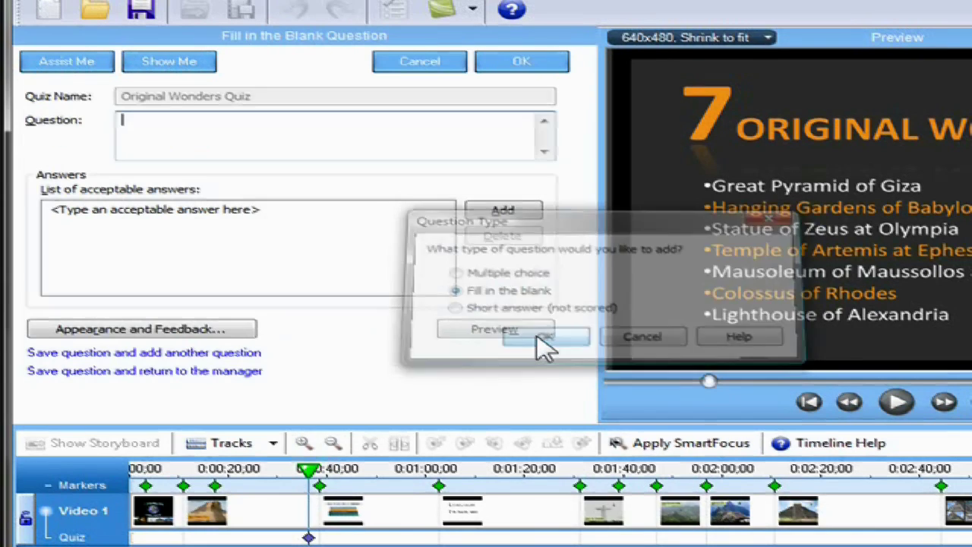
pyautogui.write('A')
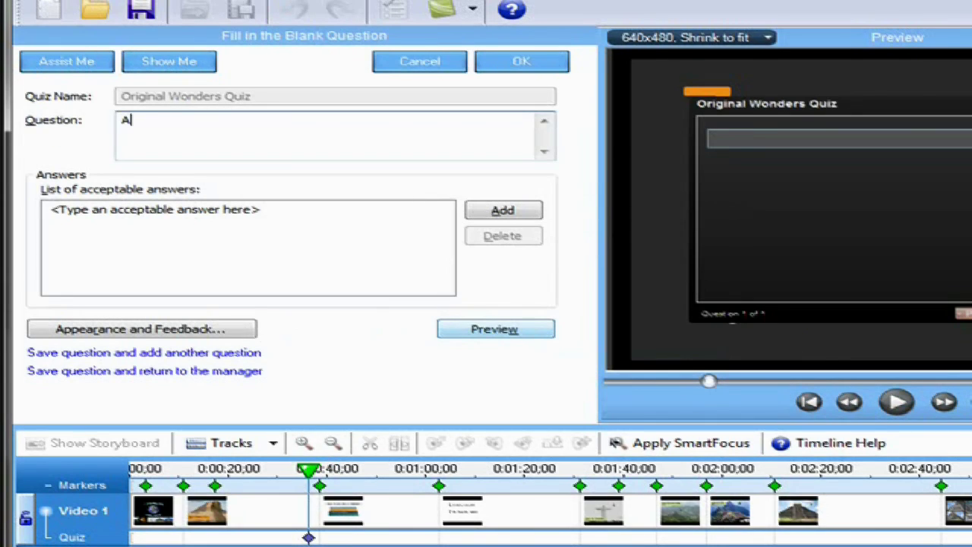
pyautogui.write('nother wonder is the _______________ of Alexandria.')
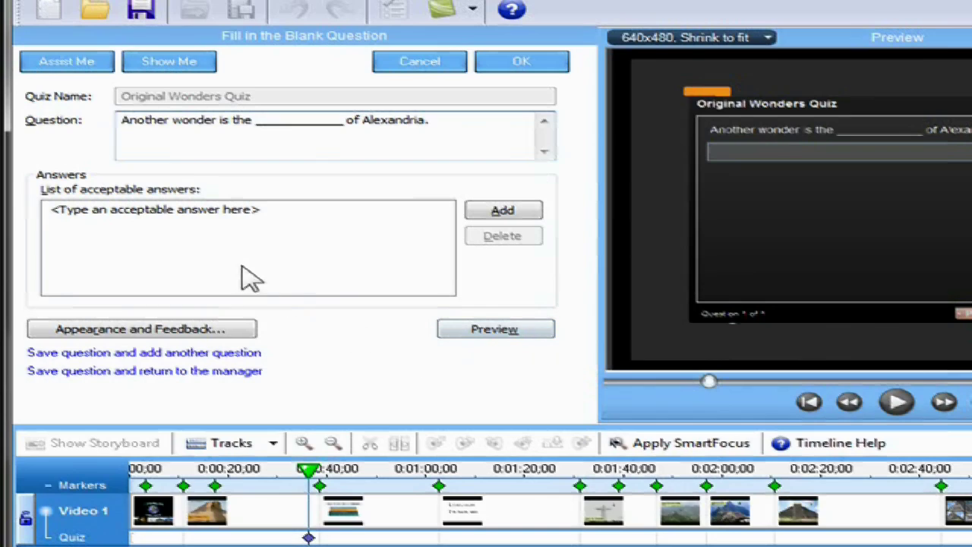
pyautogui.click(183, 213)
pyautogui.write('Lighthouse')
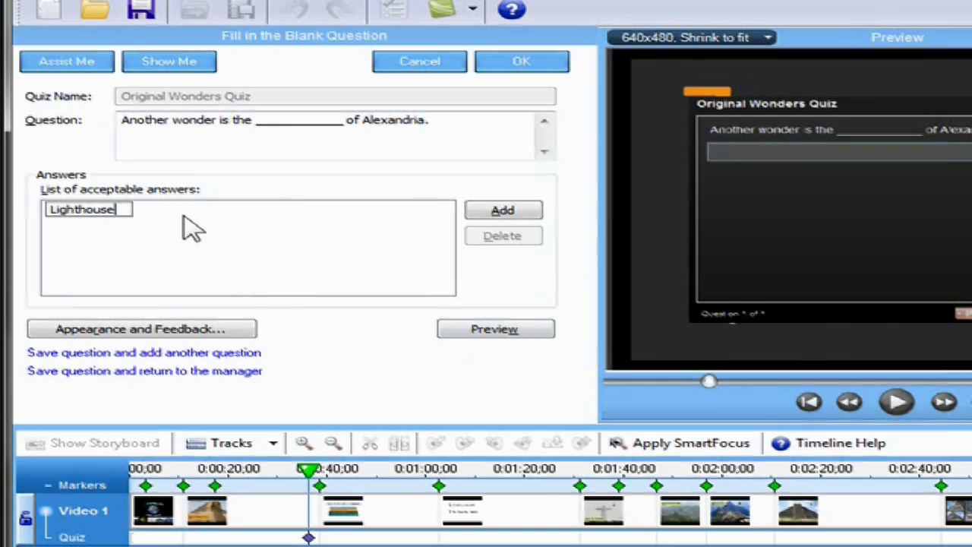
pyautogui.click(490, 214)
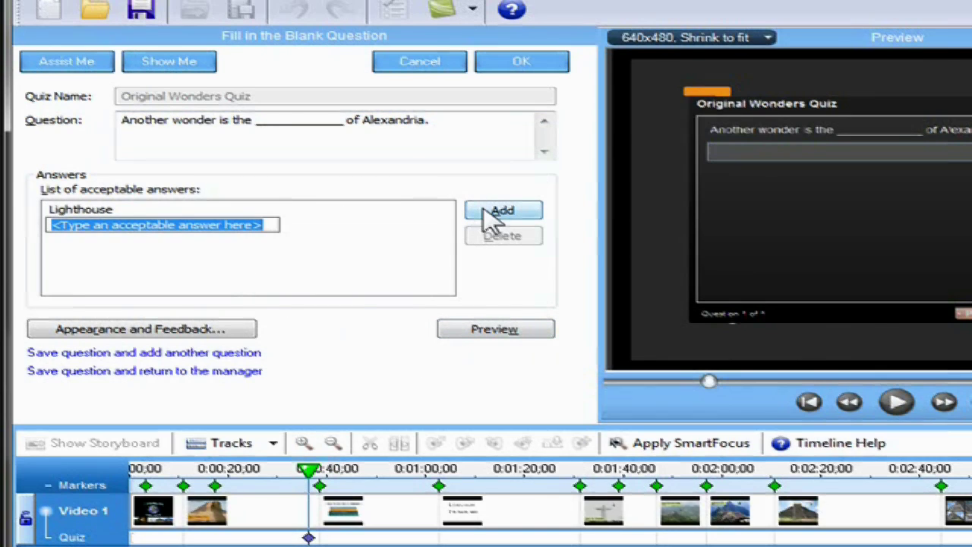
pyautogui.write('Light hous')
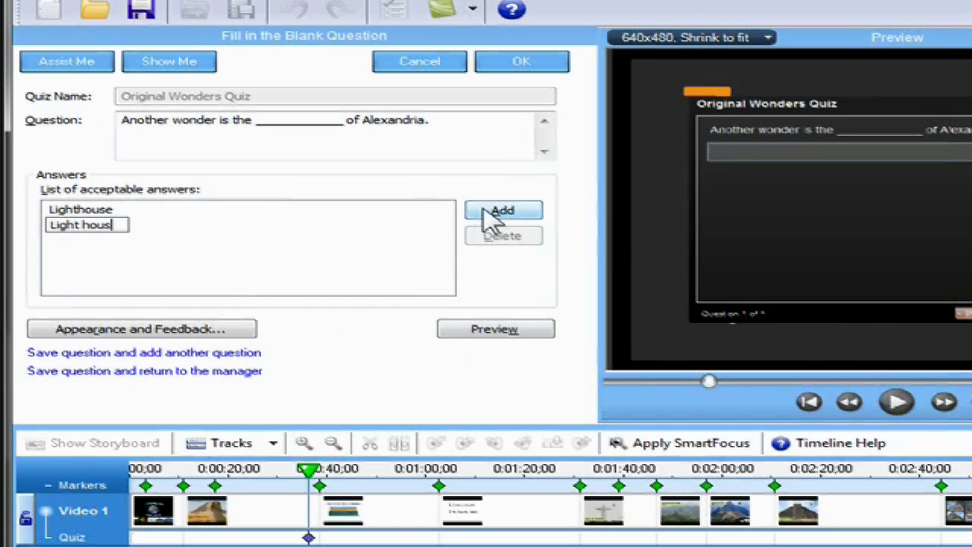
pyautogui.write('e')
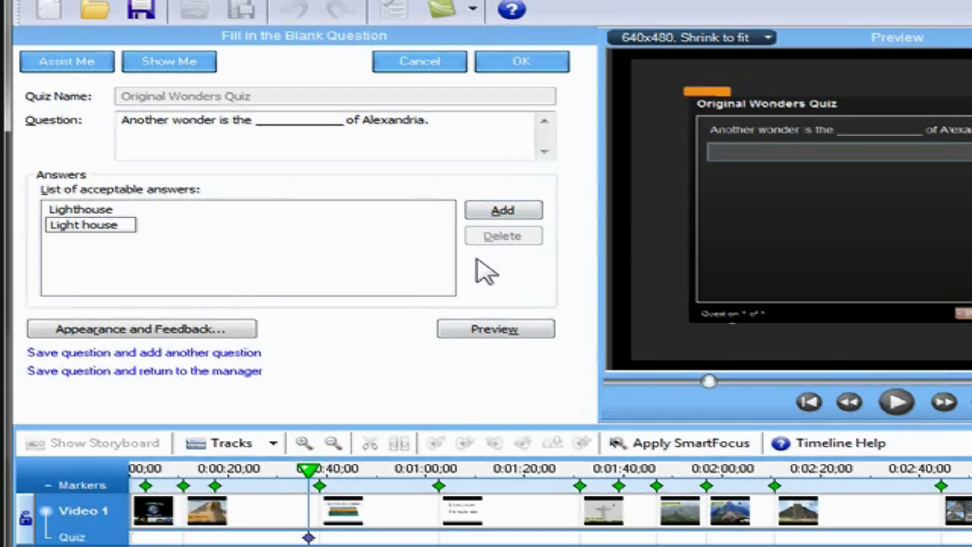
pyautogui.click(449, 266)
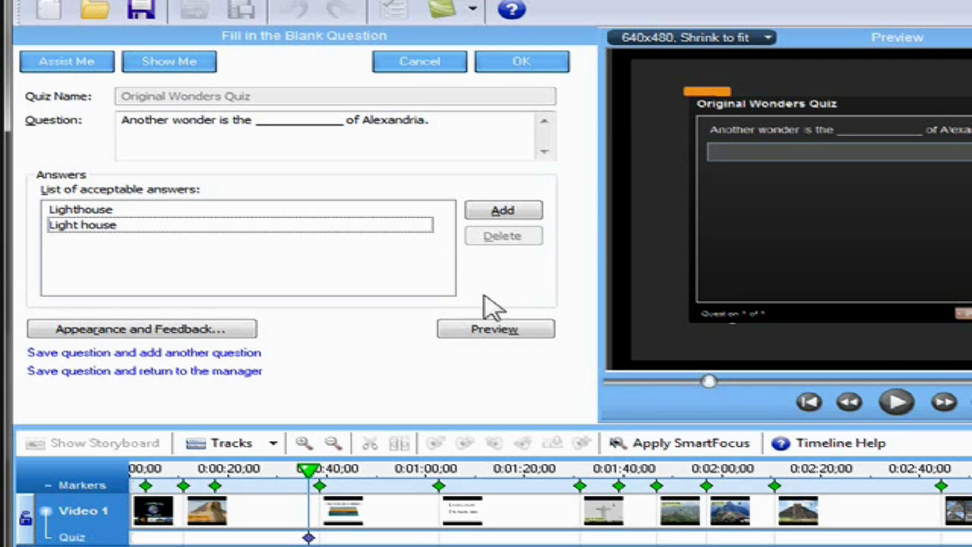
pyautogui.click(508, 329)
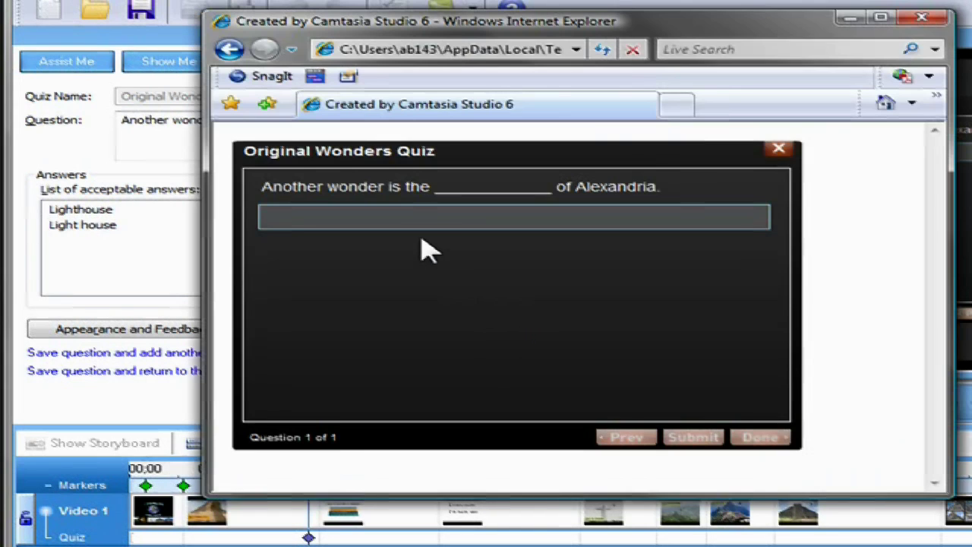
# Answer the preview with lighthouse, confirm it is marked Correct, and close the preview.
pyautogui.click(408, 221)
pyautogui.write('lighthouse')
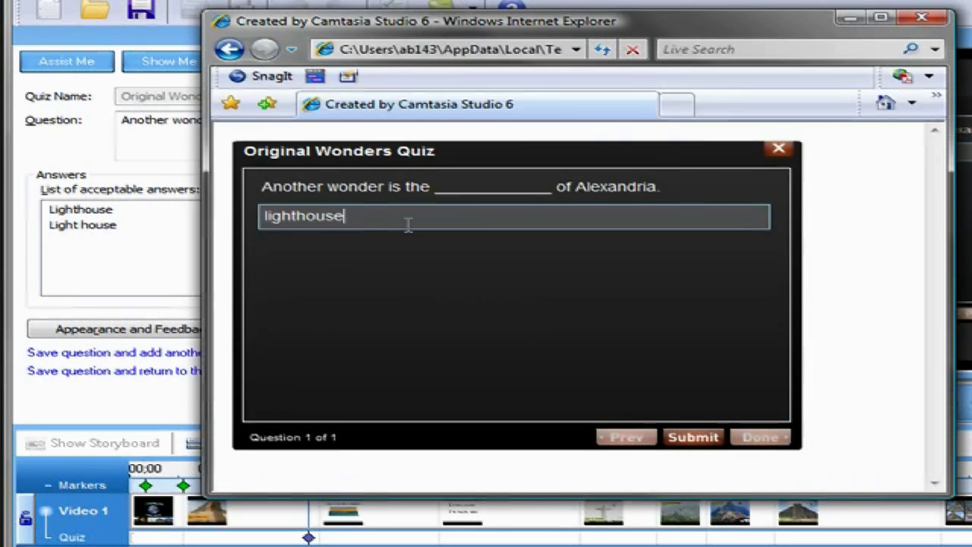
pyautogui.click(696, 439)
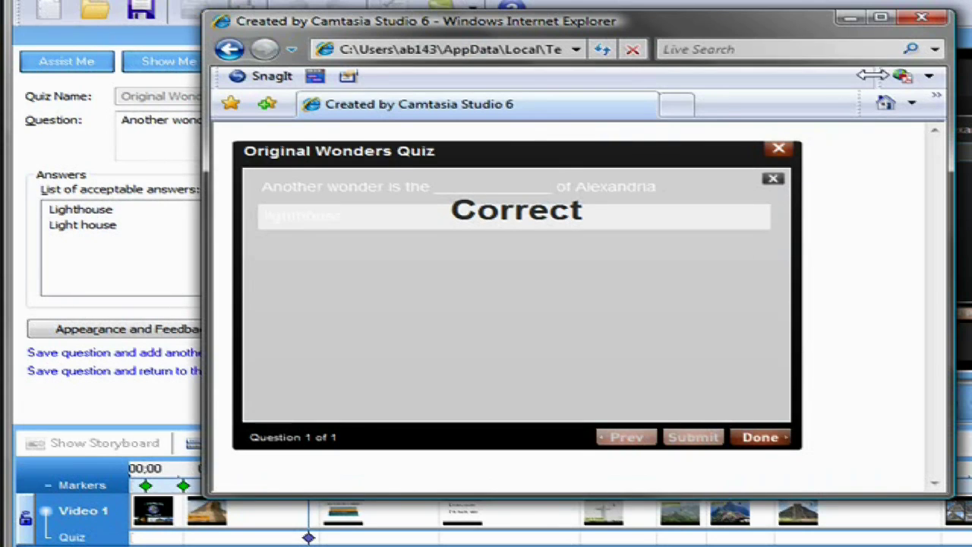
pyautogui.click(921, 17)
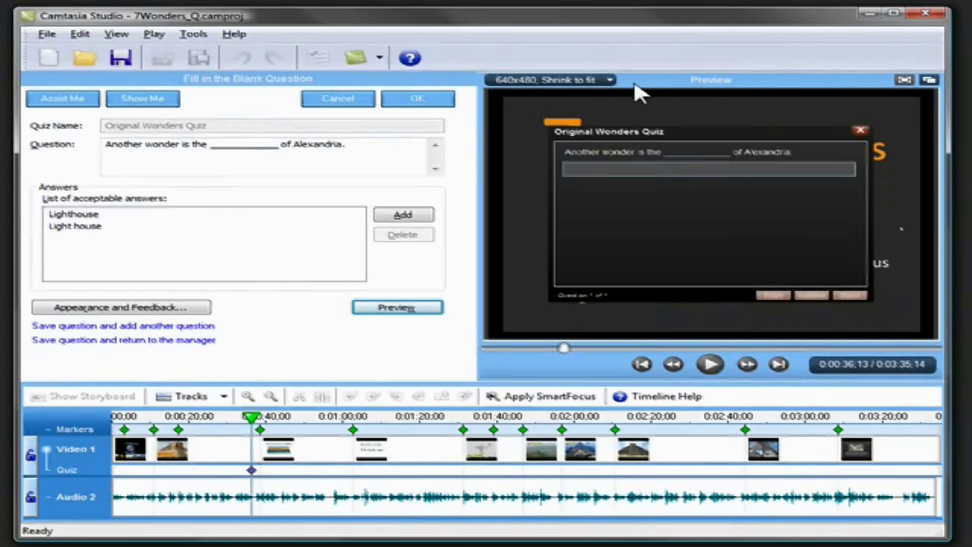
# Save the fill-in-the-blank question and add a new survey at playhead 0:03:31;08.
pyautogui.click(444, 101)
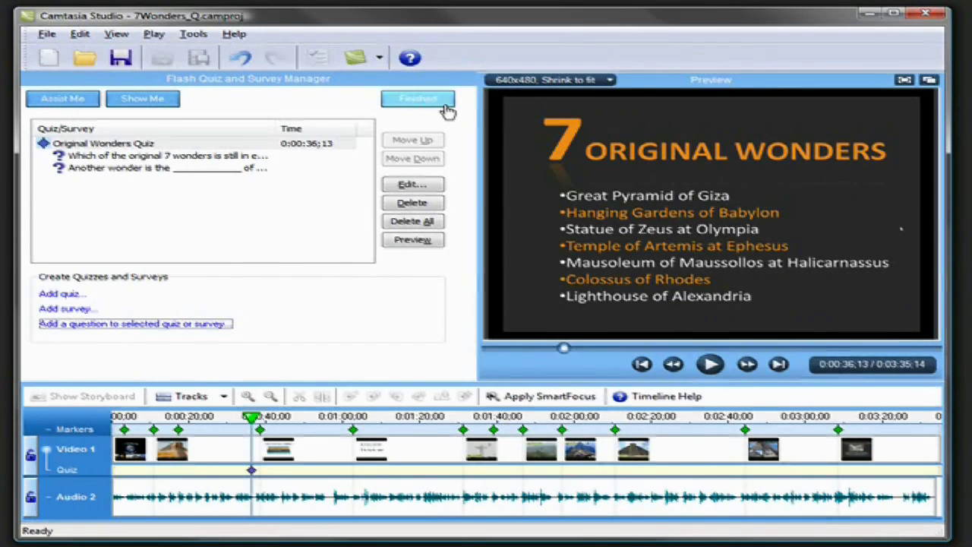
pyautogui.click(927, 419)
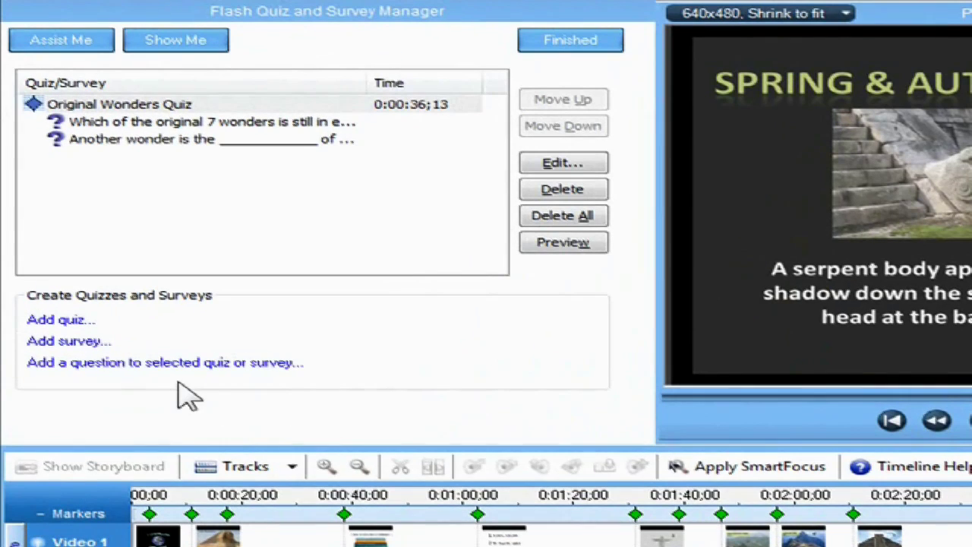
pyautogui.click(72, 342)
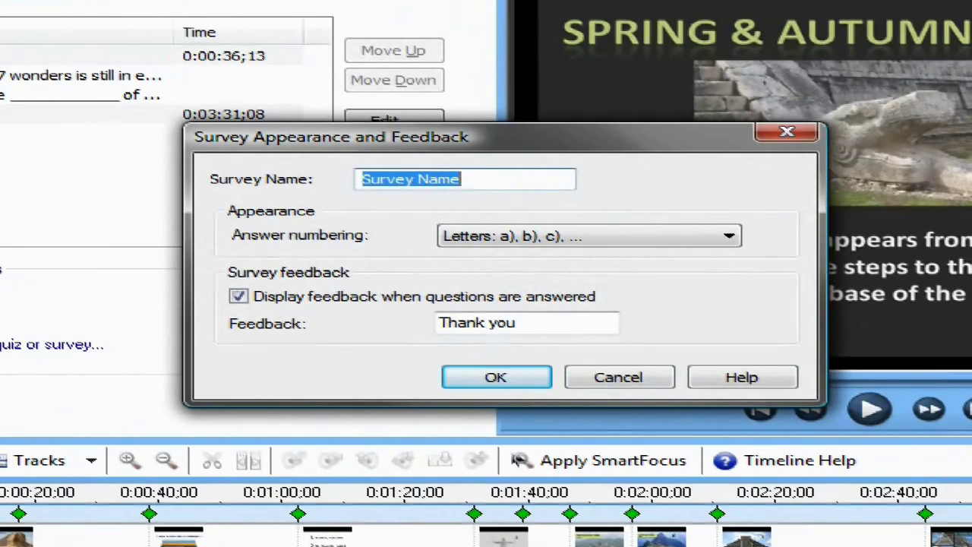
# Name the survey 'New Wonders Survey' and confirm its settings.
pyautogui.write('New Wo')
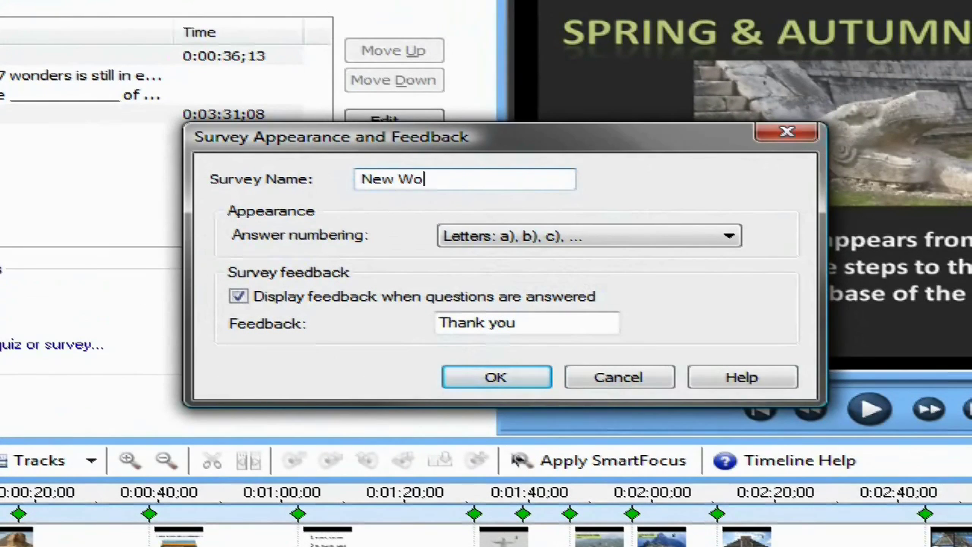
pyautogui.write('nders Survey')
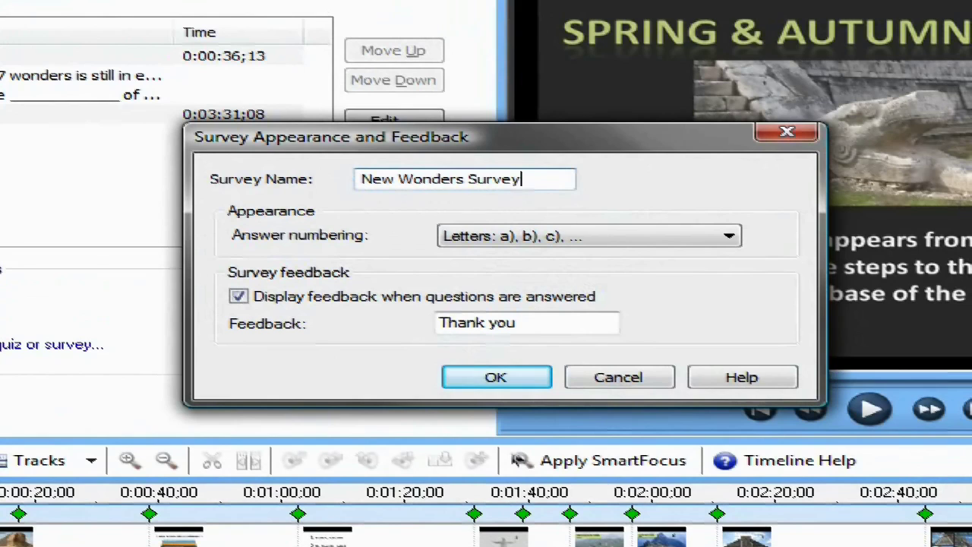
pyautogui.click(529, 386)
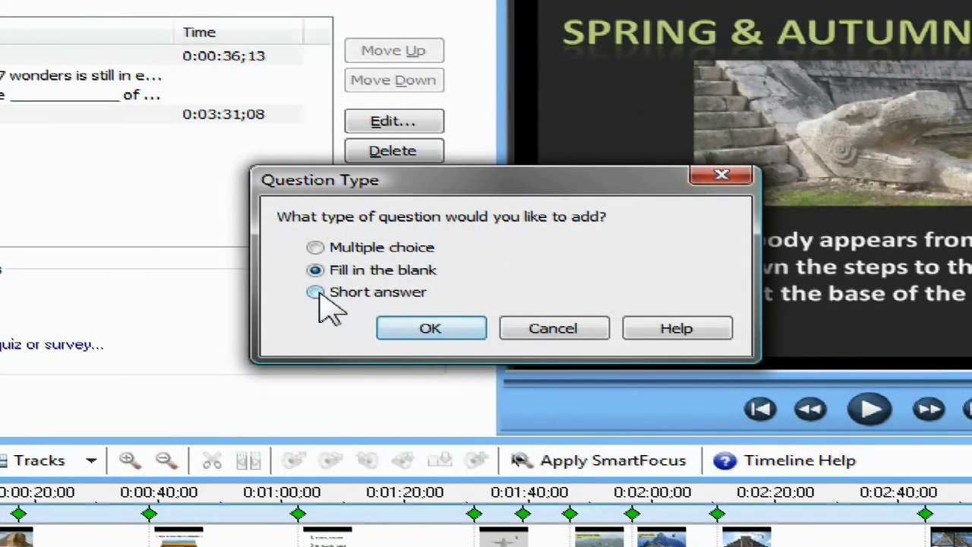
# Add the short-answer question 'What New Wonder would you like to learn about next week?' and preview it.
pyautogui.click(316, 293)
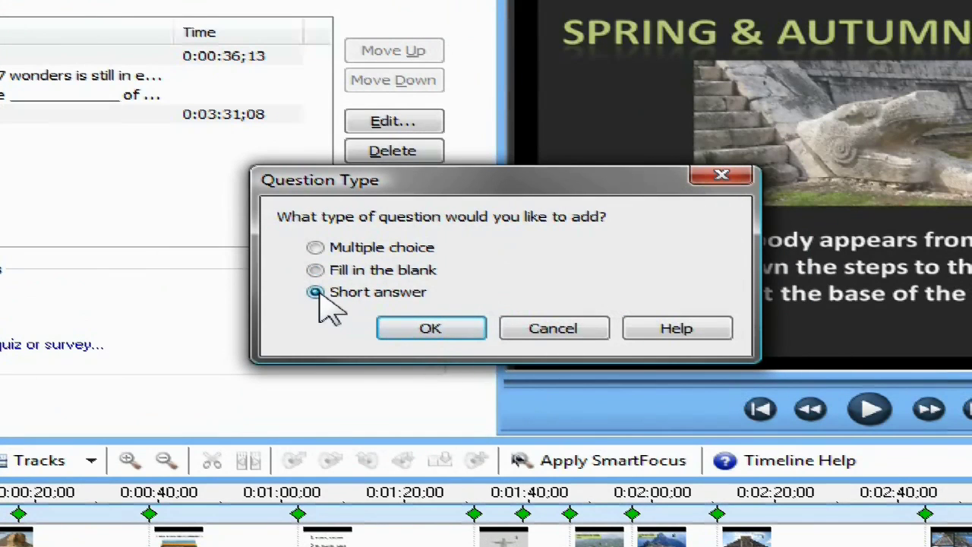
pyautogui.click(391, 326)
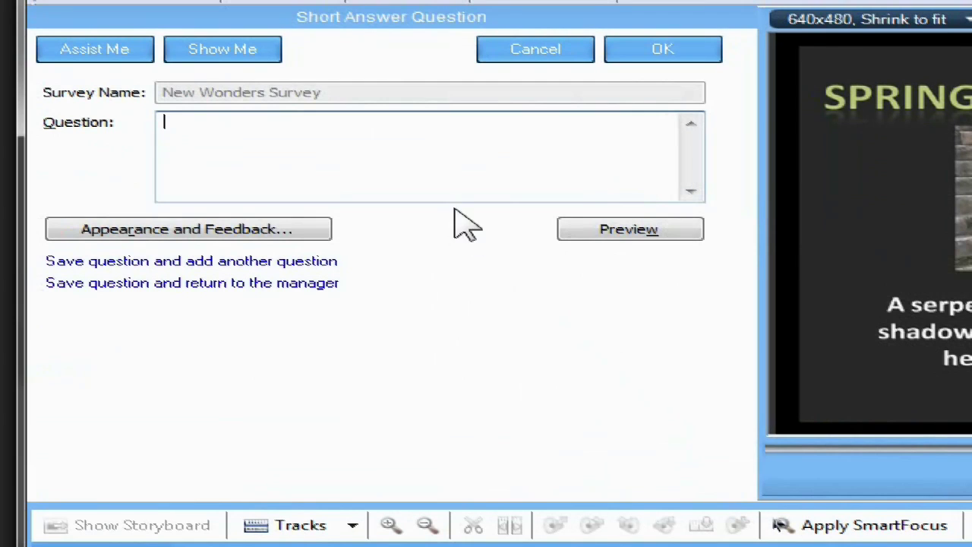
pyautogui.write('What New Wonder would you like to learn about next week?')
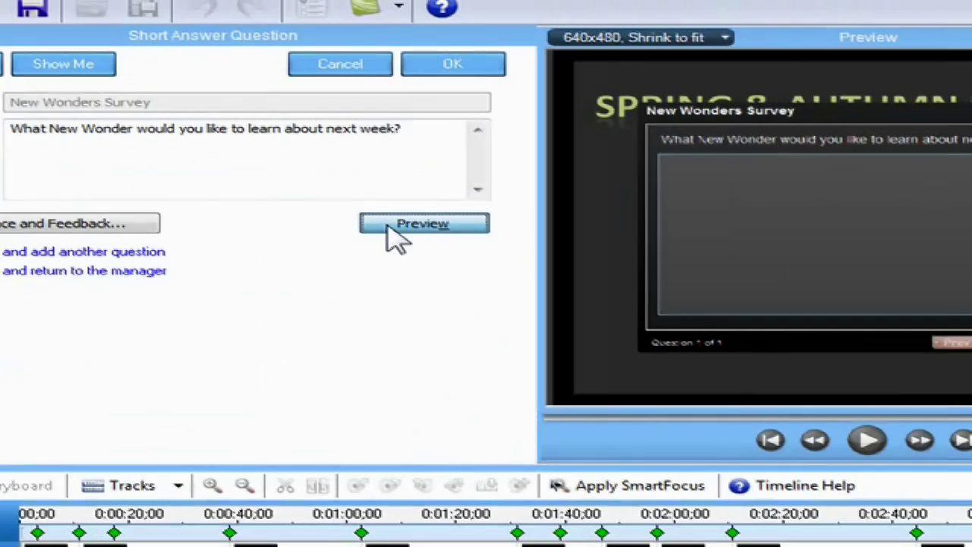
pyautogui.click(585, 232)
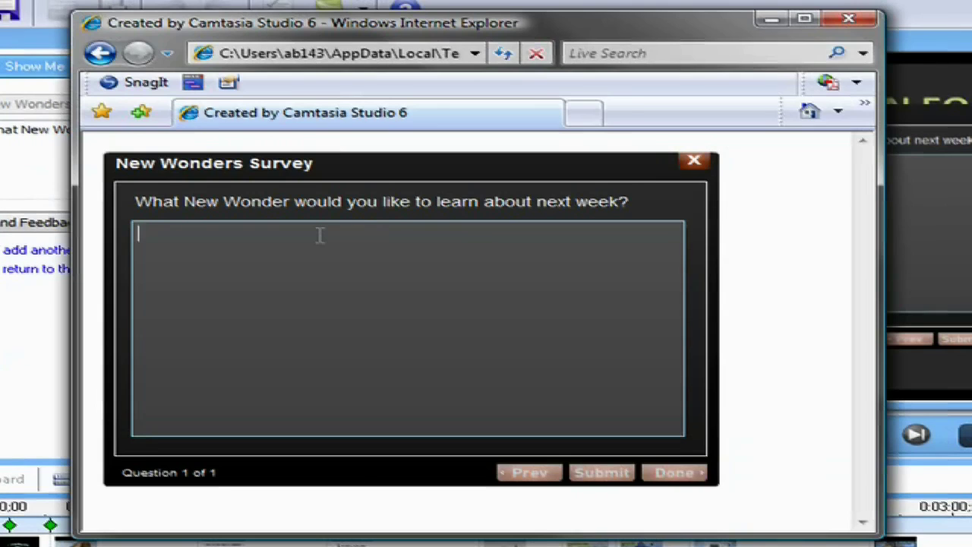
# Submit Taj Mahal as the survey preview answer, then close the preview window.
pyautogui.write('Taj Mahal')
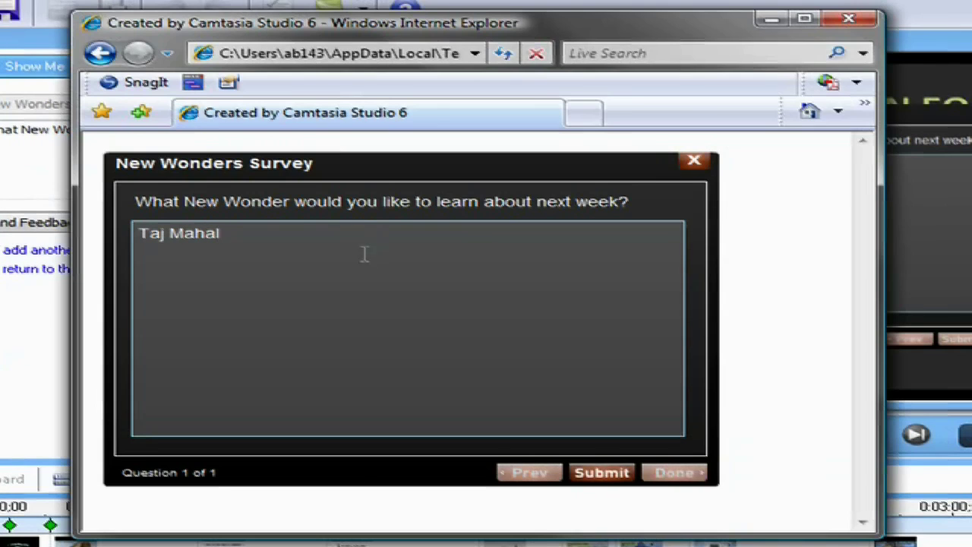
pyautogui.click(601, 473)
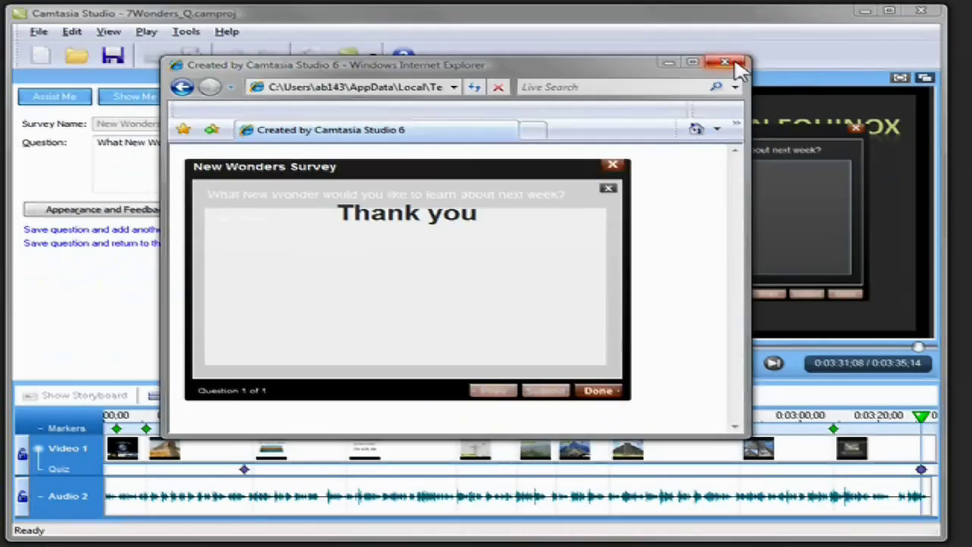
pyautogui.click(849, 17)
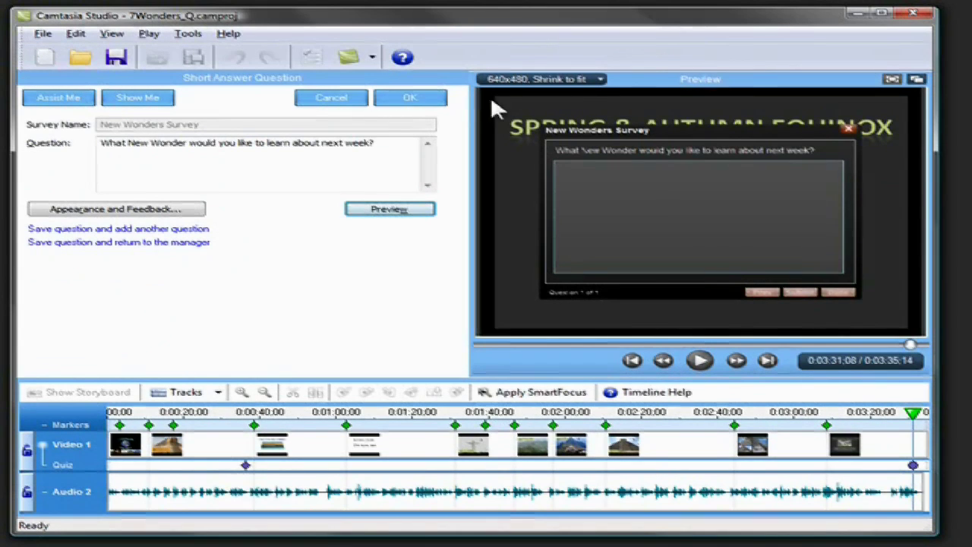
# Save the survey question, move the surviving-wonder question below the Alexandria question, and close the quiz manager.
pyautogui.click(433, 102)
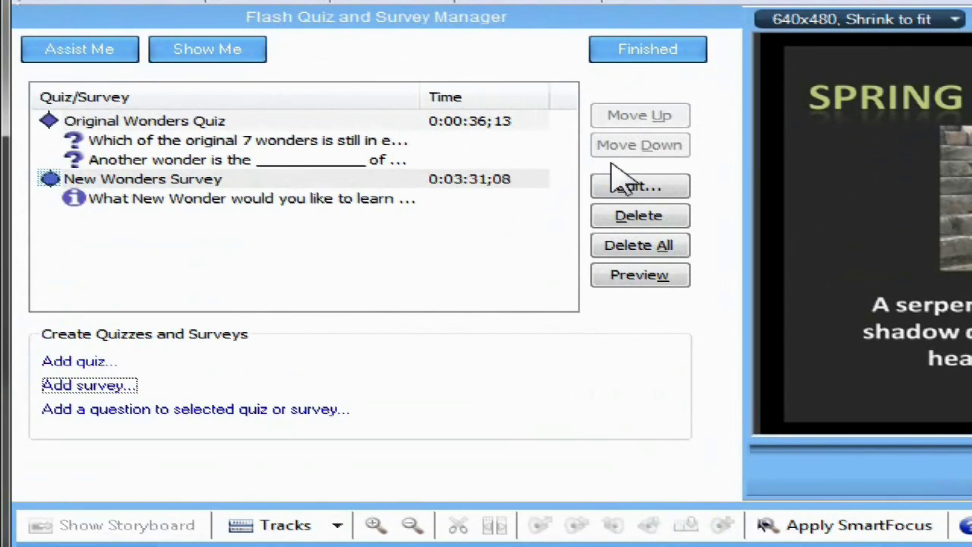
pyautogui.click(235, 144)
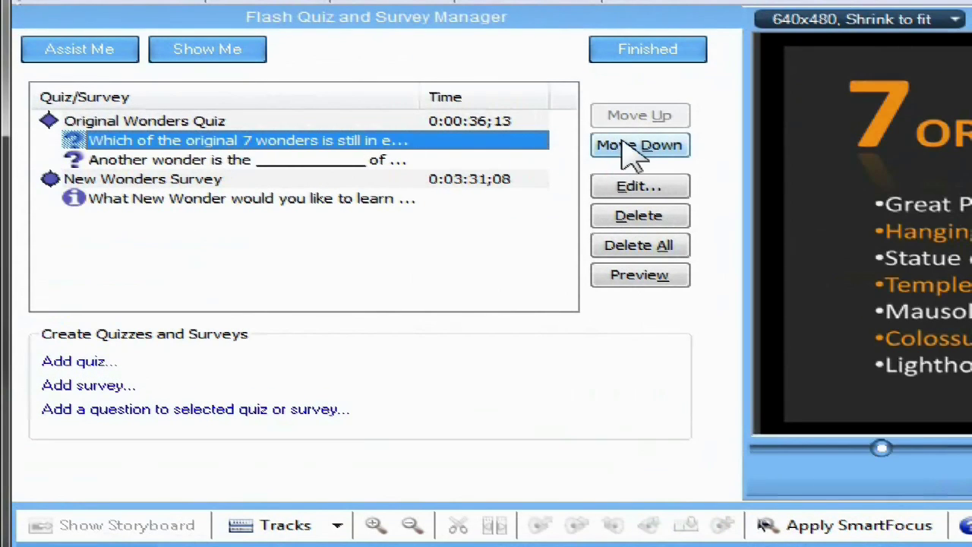
pyautogui.click(623, 146)
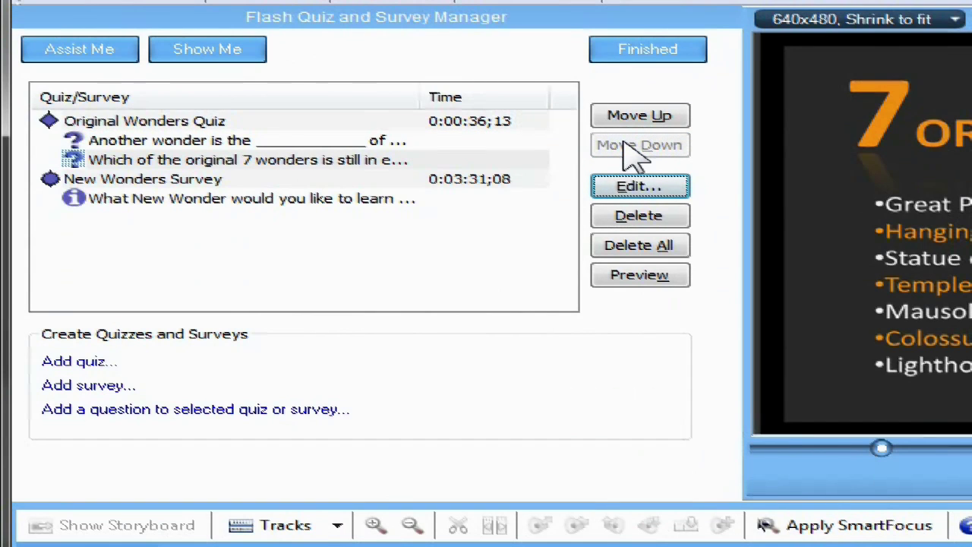
pyautogui.click(631, 59)
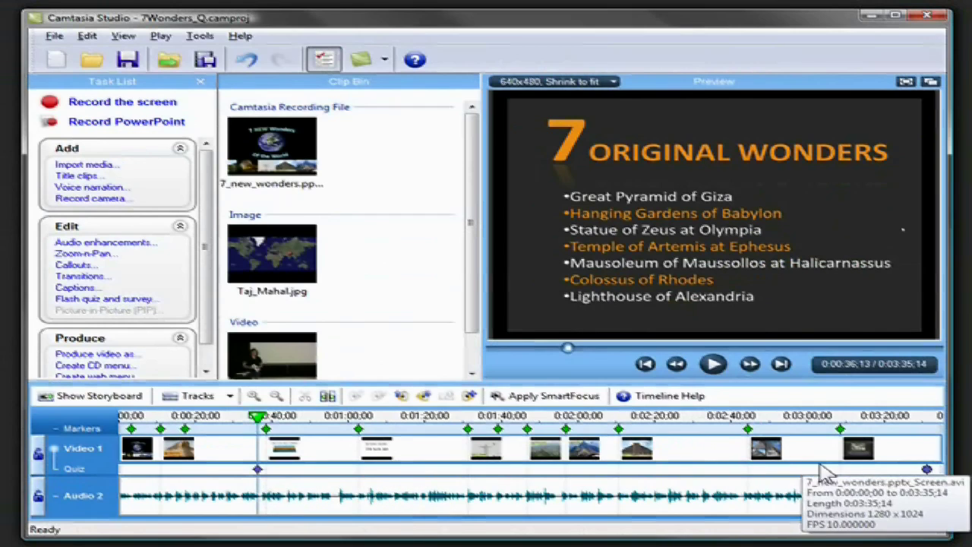
# Drag the final quiz marker left on the Quiz track to the Restoration slide.
pyautogui.moveTo(927, 472); pyautogui.dragTo(822, 473)
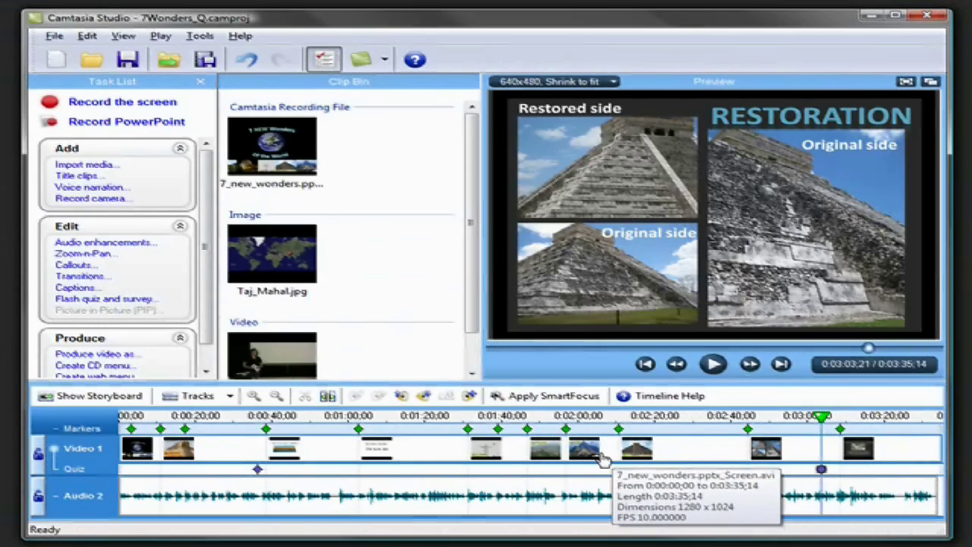
# Start producing the video with Produce video as...
pyautogui.click(139, 357)
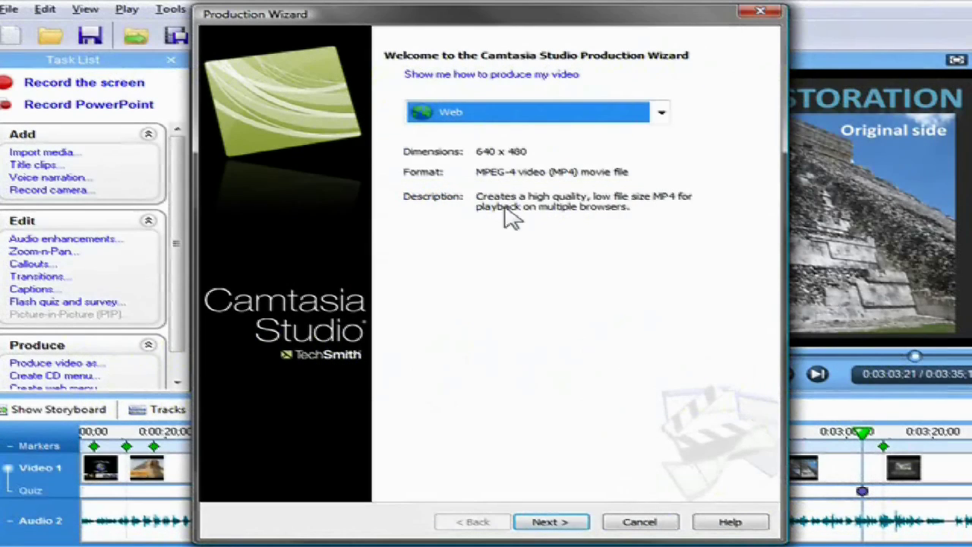
# Choose Custom production settings with MP4/SWF - Flash output and advance to the Flash template step.
pyautogui.click(661, 114)
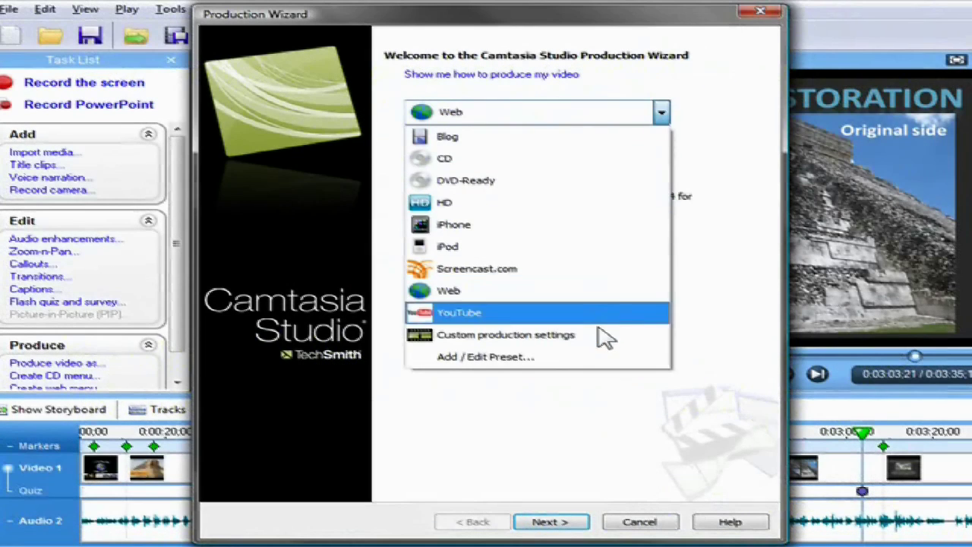
pyautogui.click(598, 335)
pyautogui.click(553, 523)
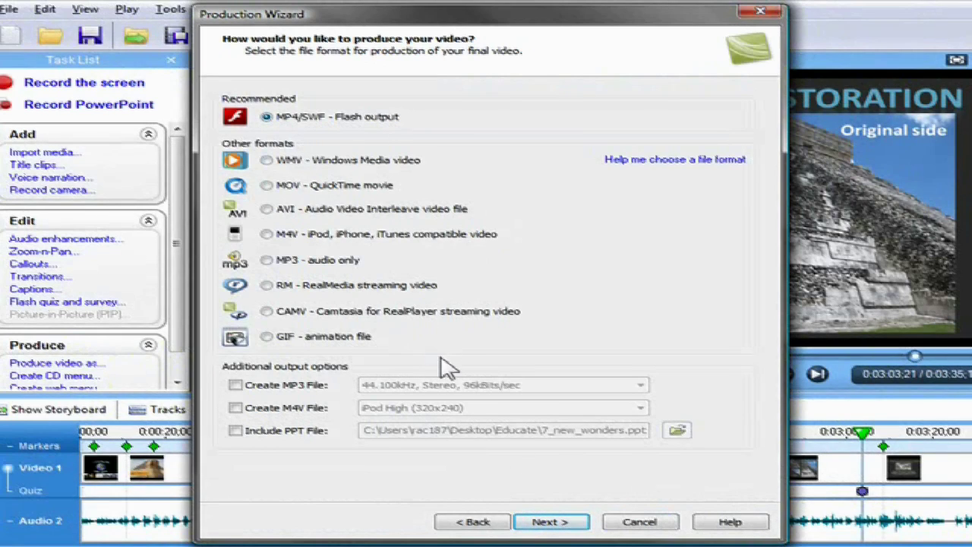
pyautogui.click(556, 523)
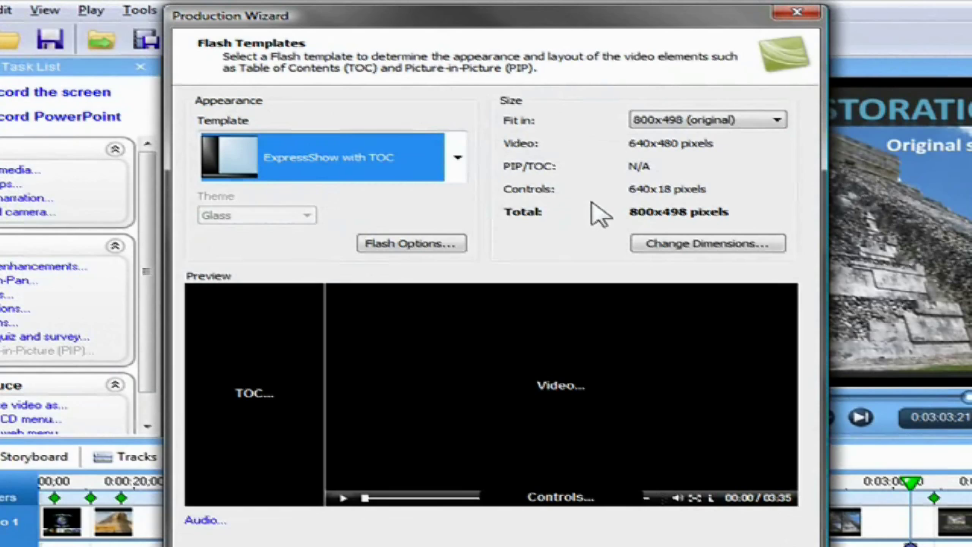
# In Flash Options, reposition the Original Wonders Quiz over the video and lower quiz opacity to 79%.
pyautogui.click(456, 245)
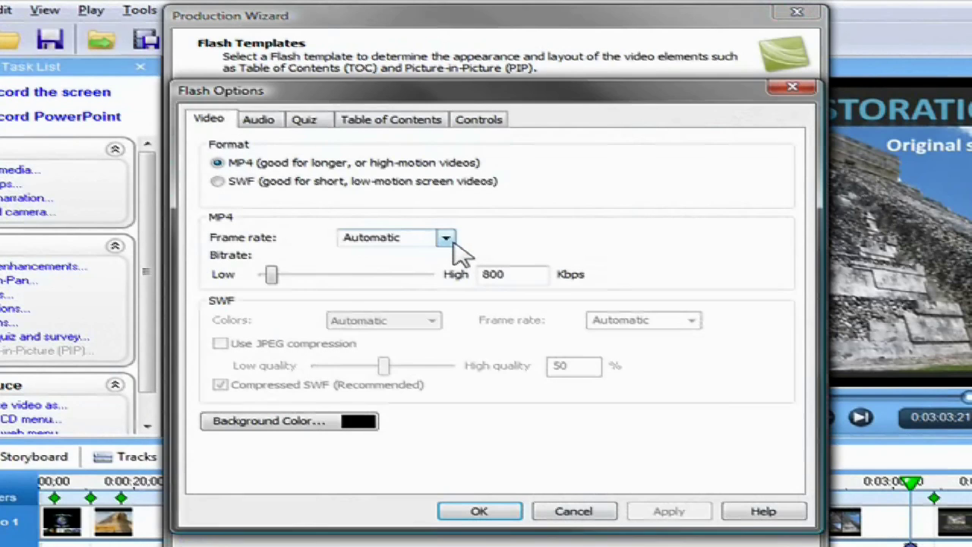
pyautogui.click(314, 126)
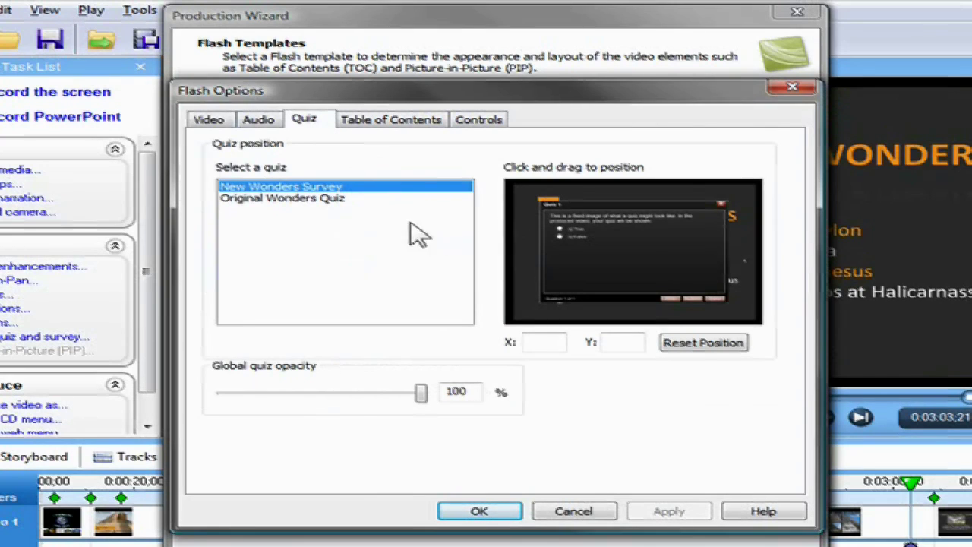
pyautogui.click(308, 199)
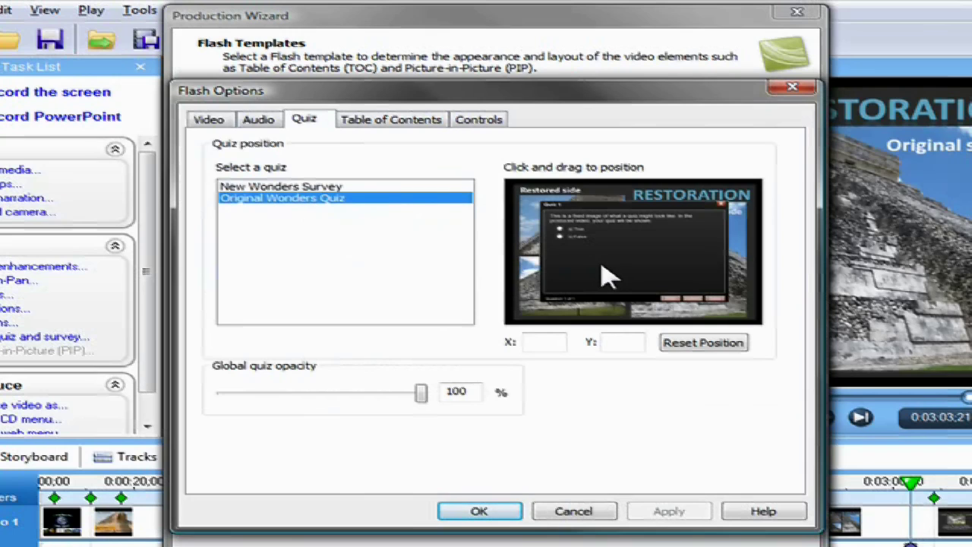
pyautogui.moveTo(625, 265)
pyautogui.mouseDown()
pyautogui.moveTo(604, 249)
pyautogui.moveTo(629, 266)
pyautogui.mouseUp()
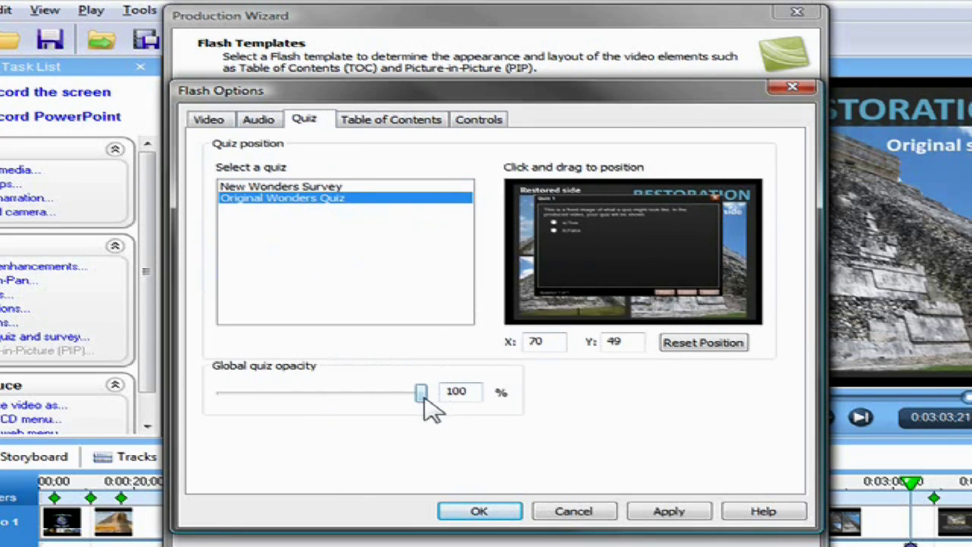
pyautogui.moveTo(423, 395); pyautogui.dragTo(380, 402)
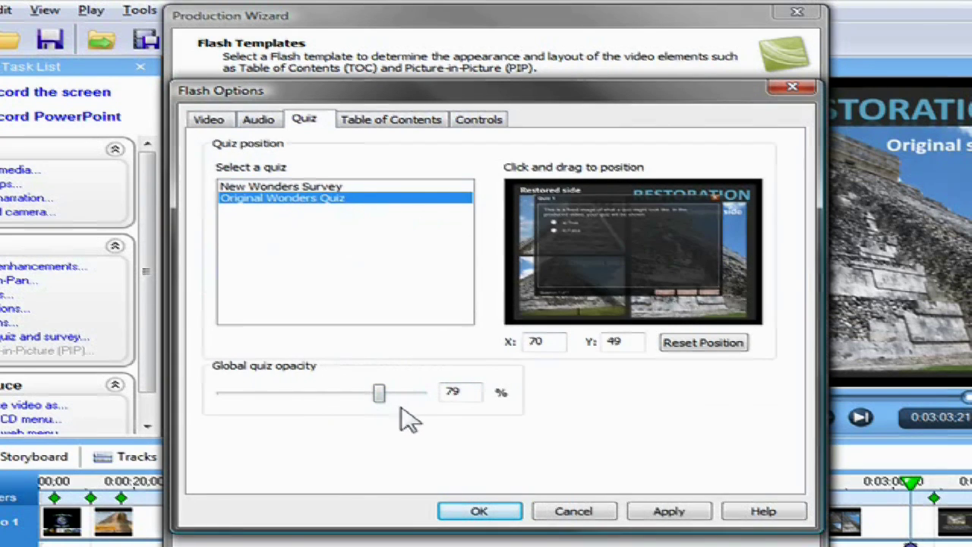
pyautogui.click(517, 510)
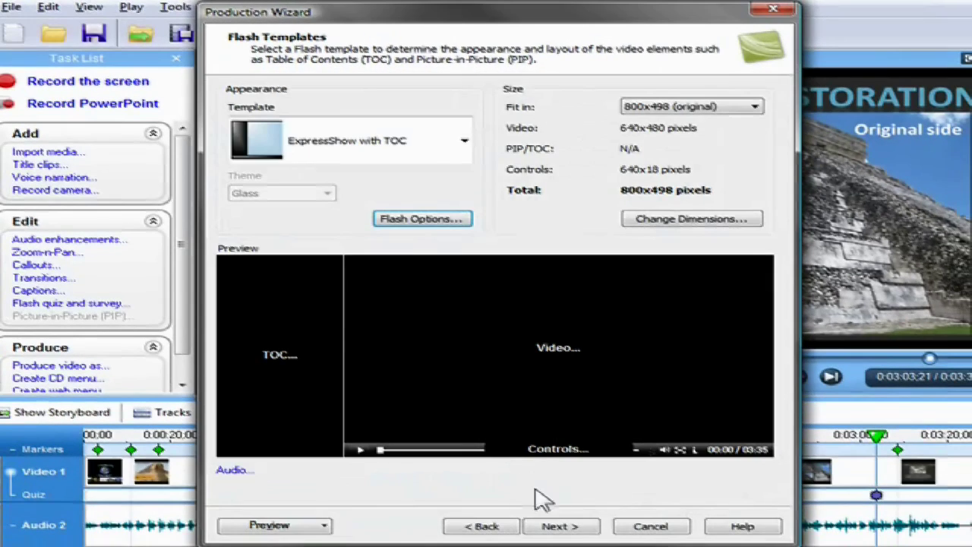
pyautogui.click(575, 528)
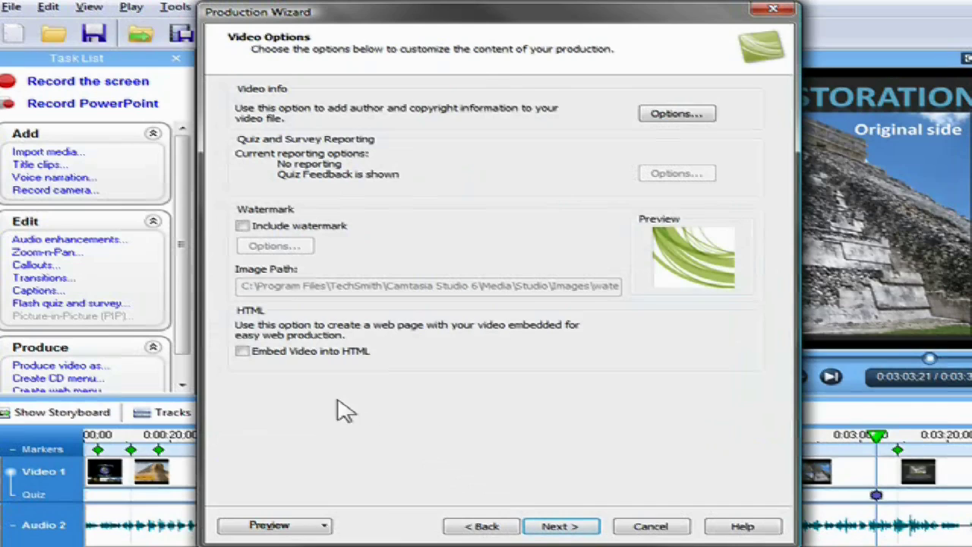
# Embed the video into HTML and report quiz results by e-mail to the training address, including the score.
pyautogui.click(246, 359)
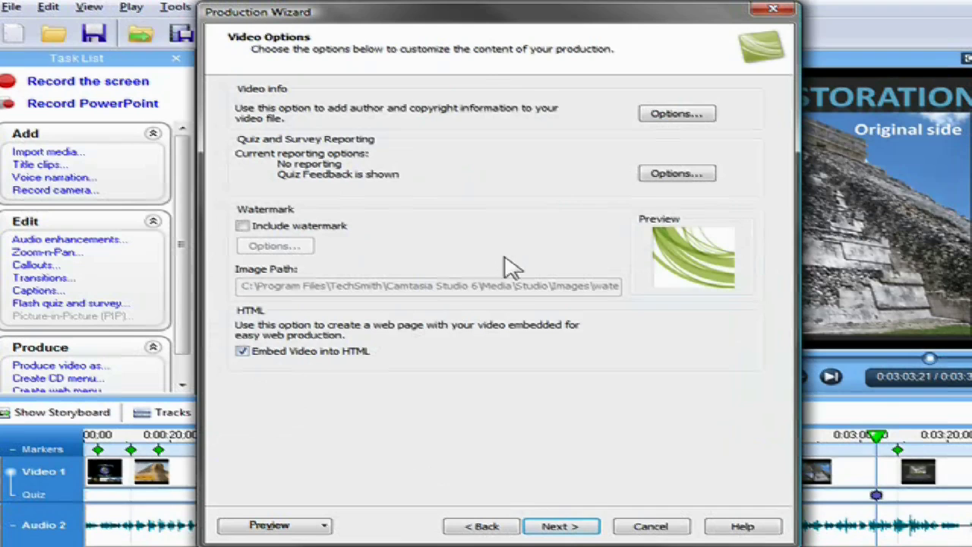
pyautogui.click(645, 182)
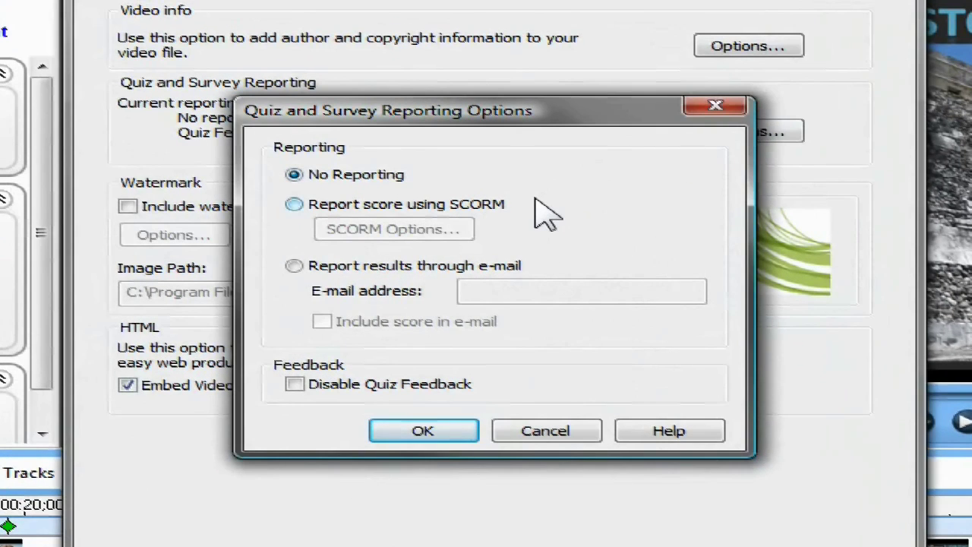
pyautogui.click(294, 204)
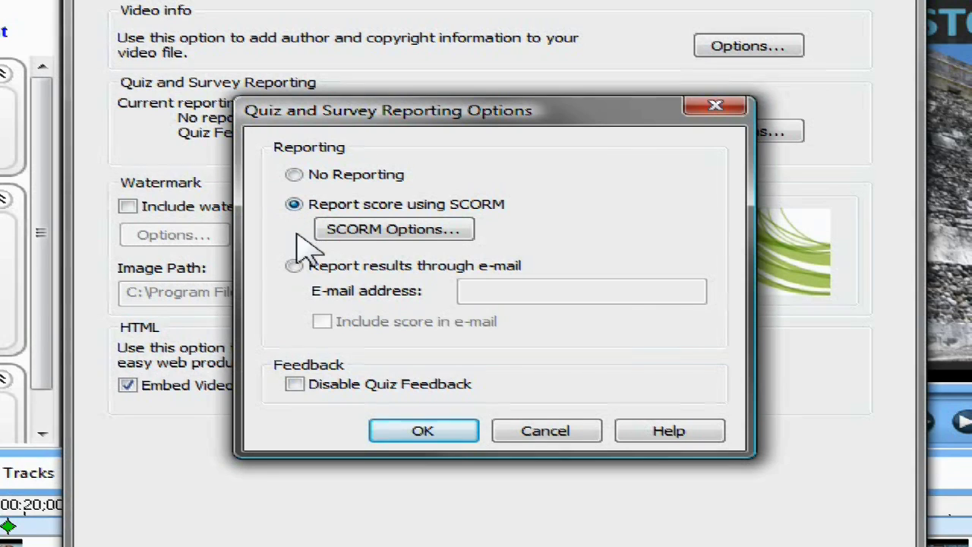
pyautogui.click(296, 266)
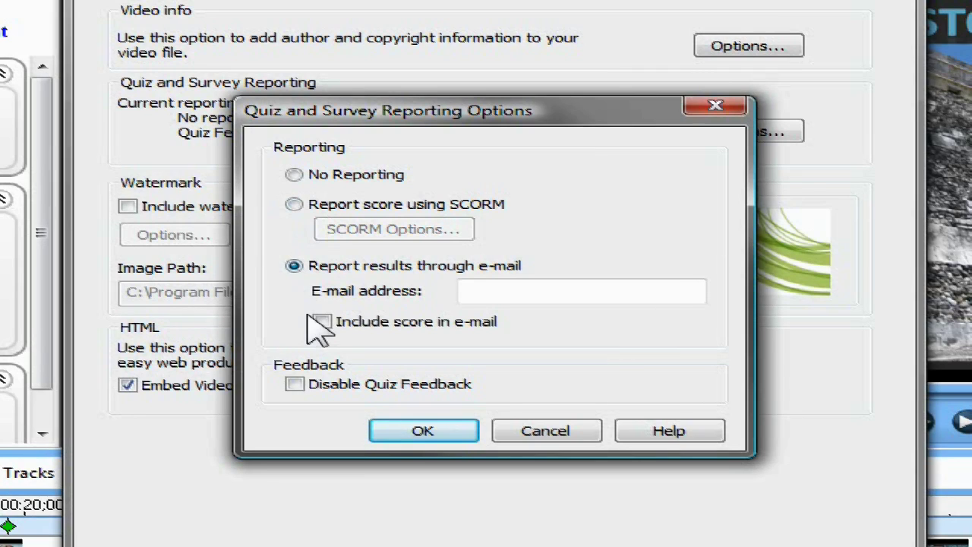
pyautogui.click(474, 287)
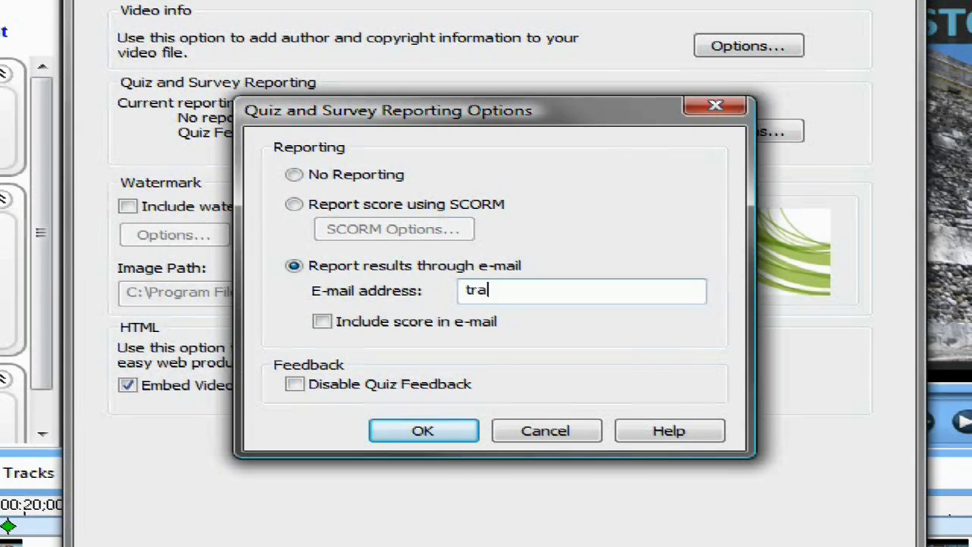
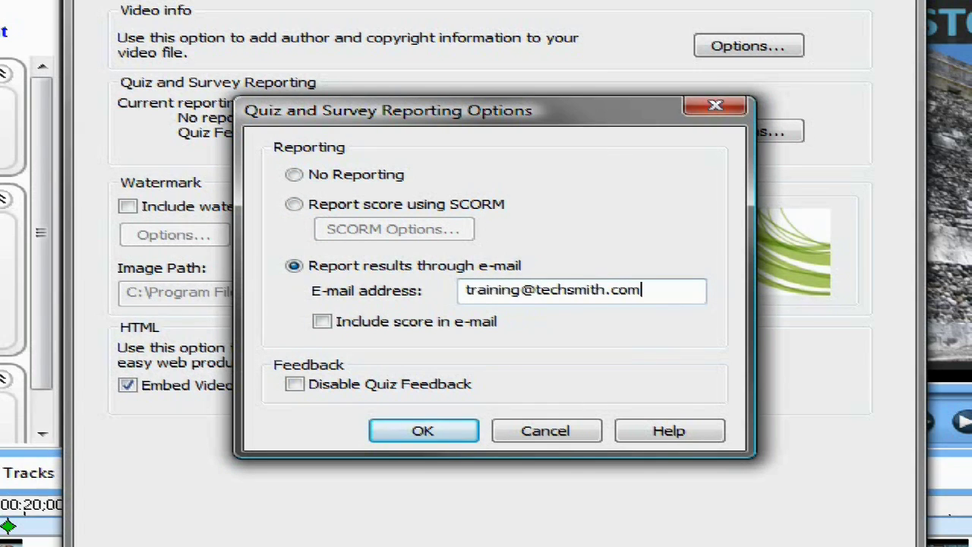
pyautogui.click(334, 325)
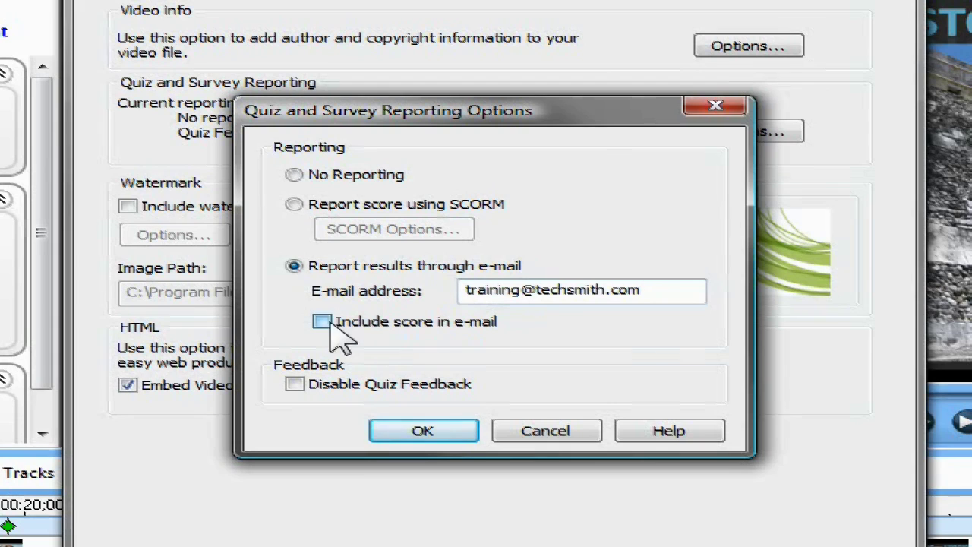
pyautogui.click(425, 432)
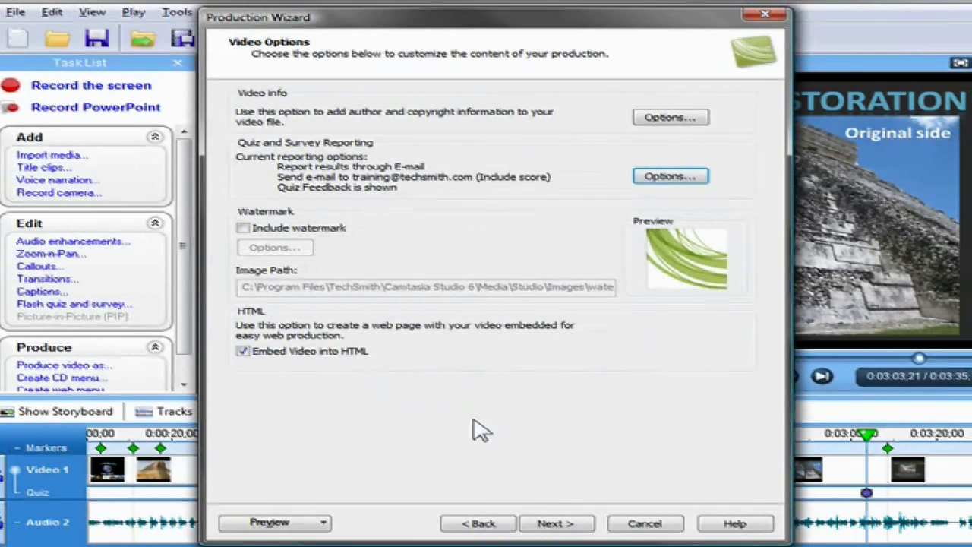
# Answer the quiz with 'lighthouse' and preview the results e-mail showing the 2/2 score.
pyautogui.click(558, 525)
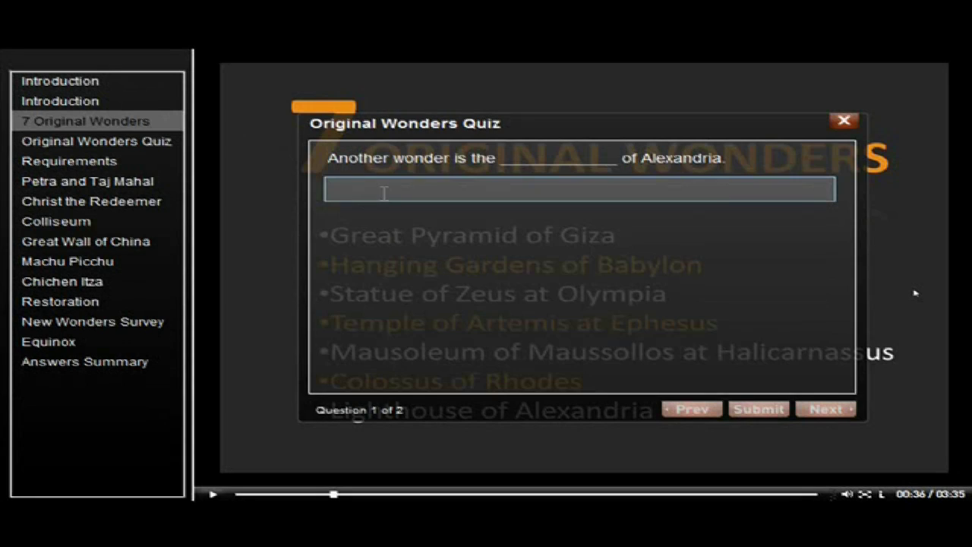
pyautogui.write('lightho')
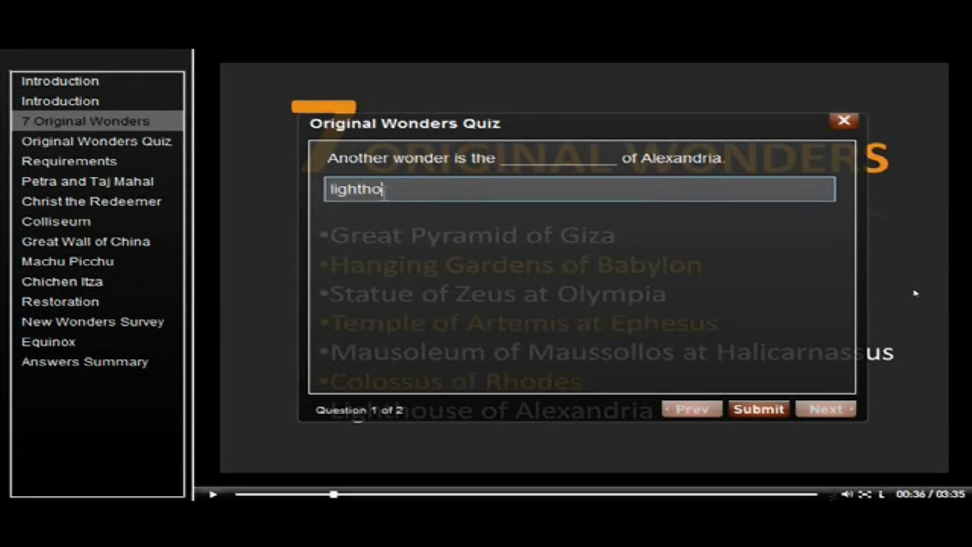
pyautogui.write('use')
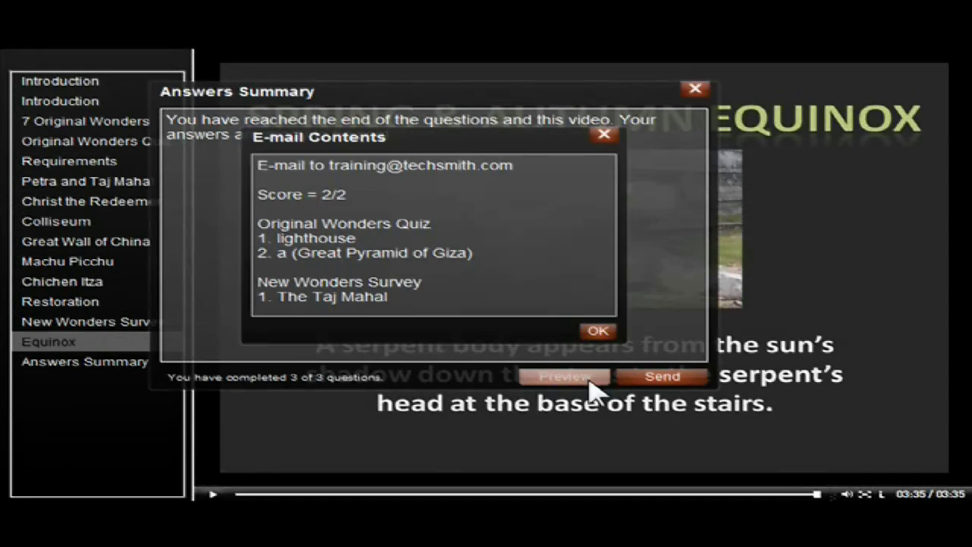
pyautogui.click(591, 380)
pyautogui.click(604, 334)
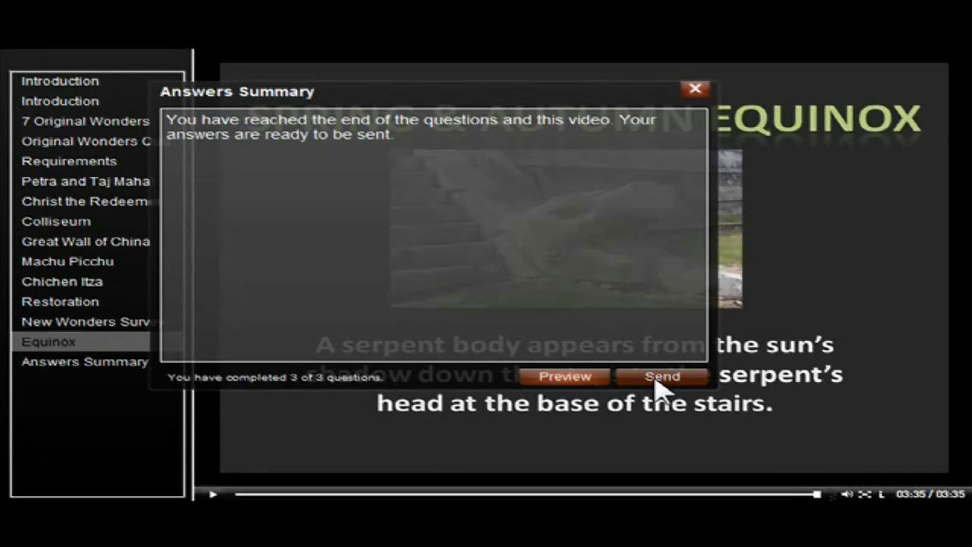